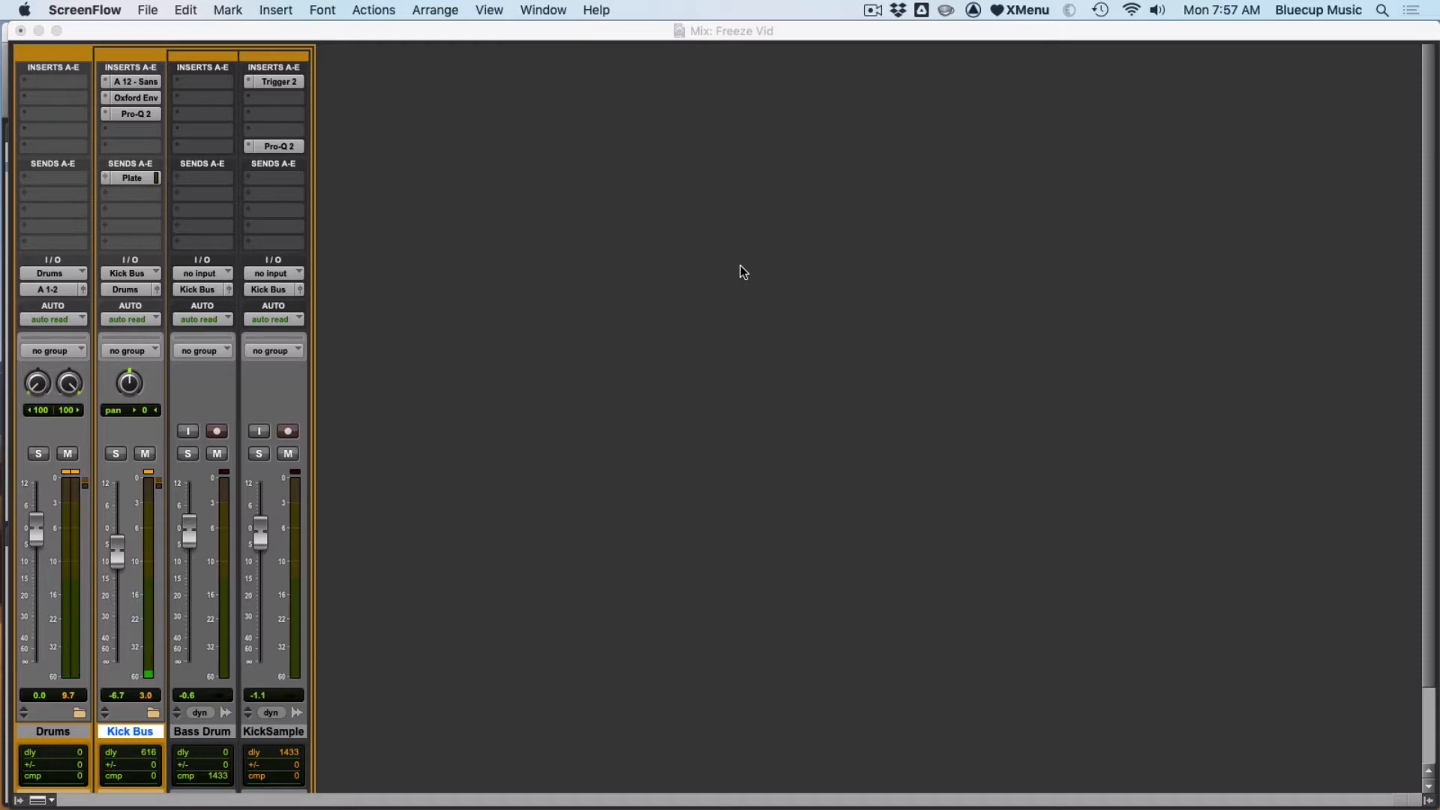
- Select each track in turn and open the Trigger 2 and Pro-Q 2 insert plugins on the KickSample track
click(659, 413)
key(super+equal)
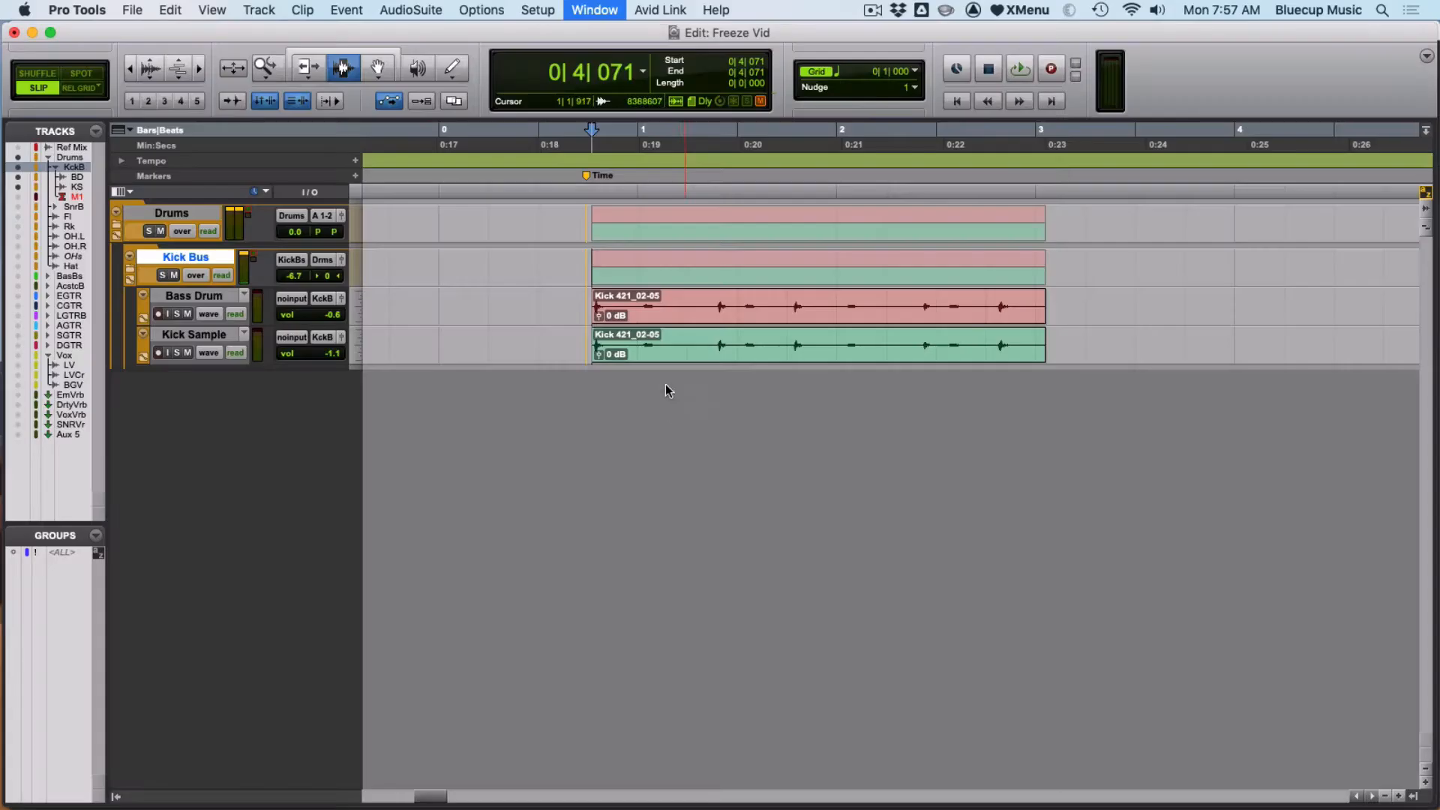
key(super+equal)
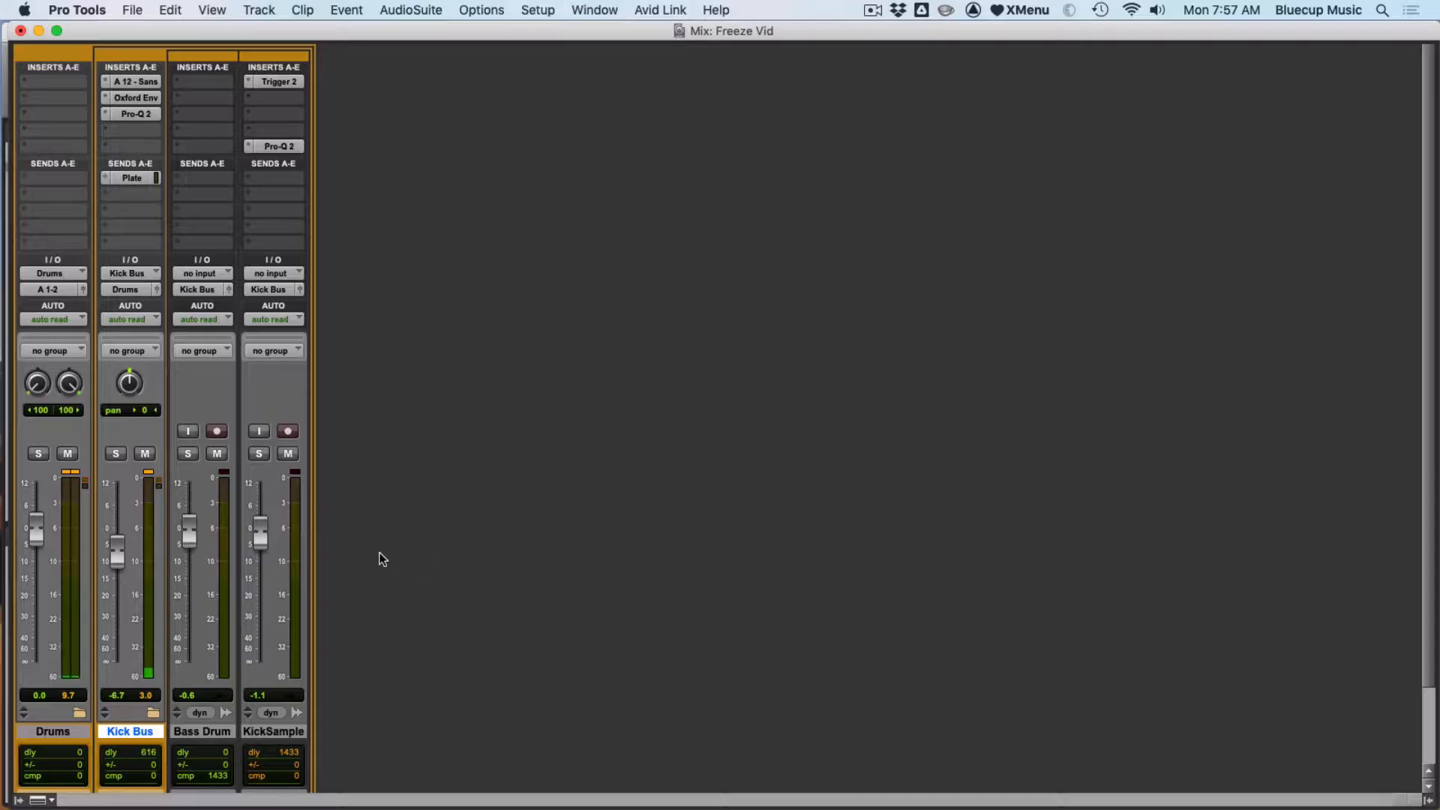
click(201, 733)
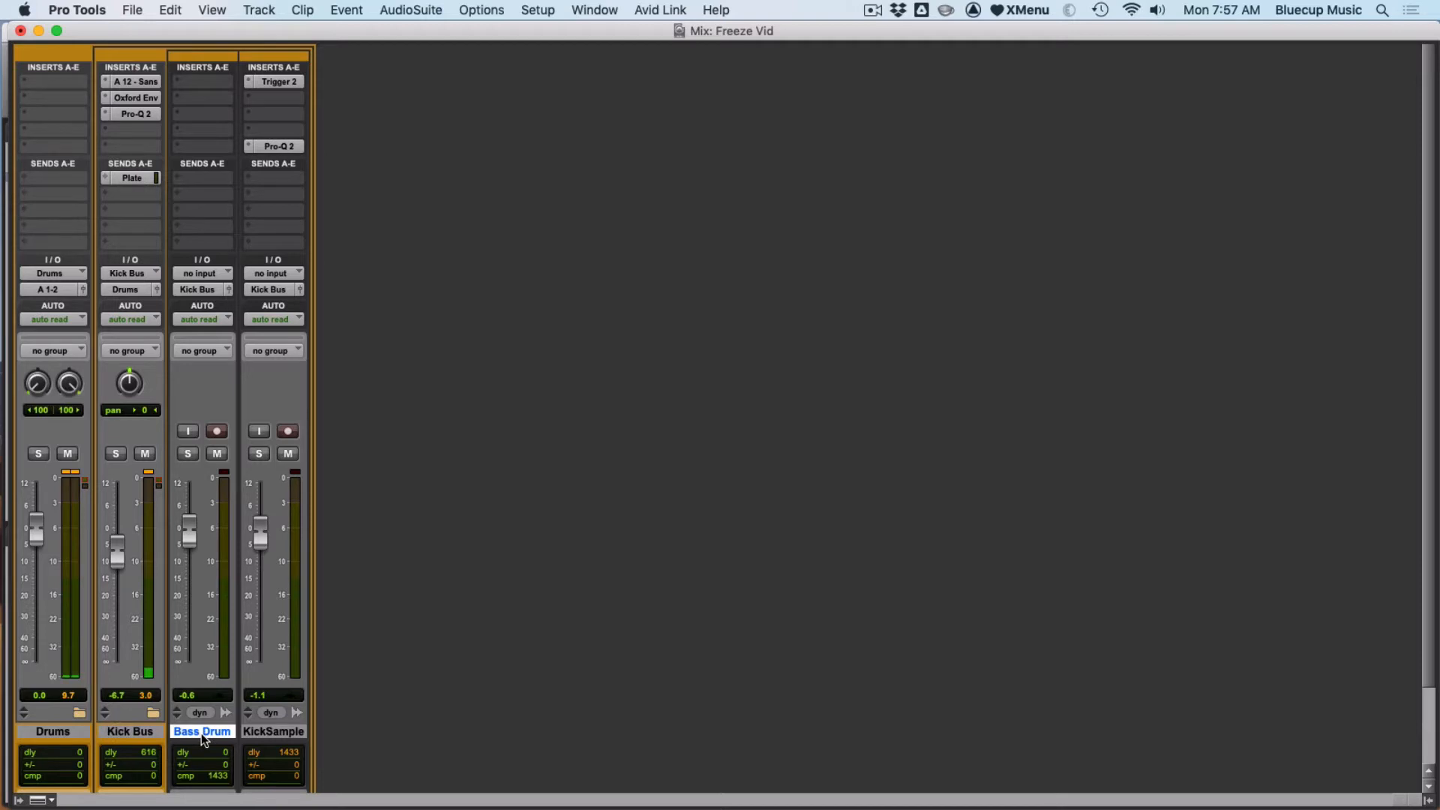
click(264, 733)
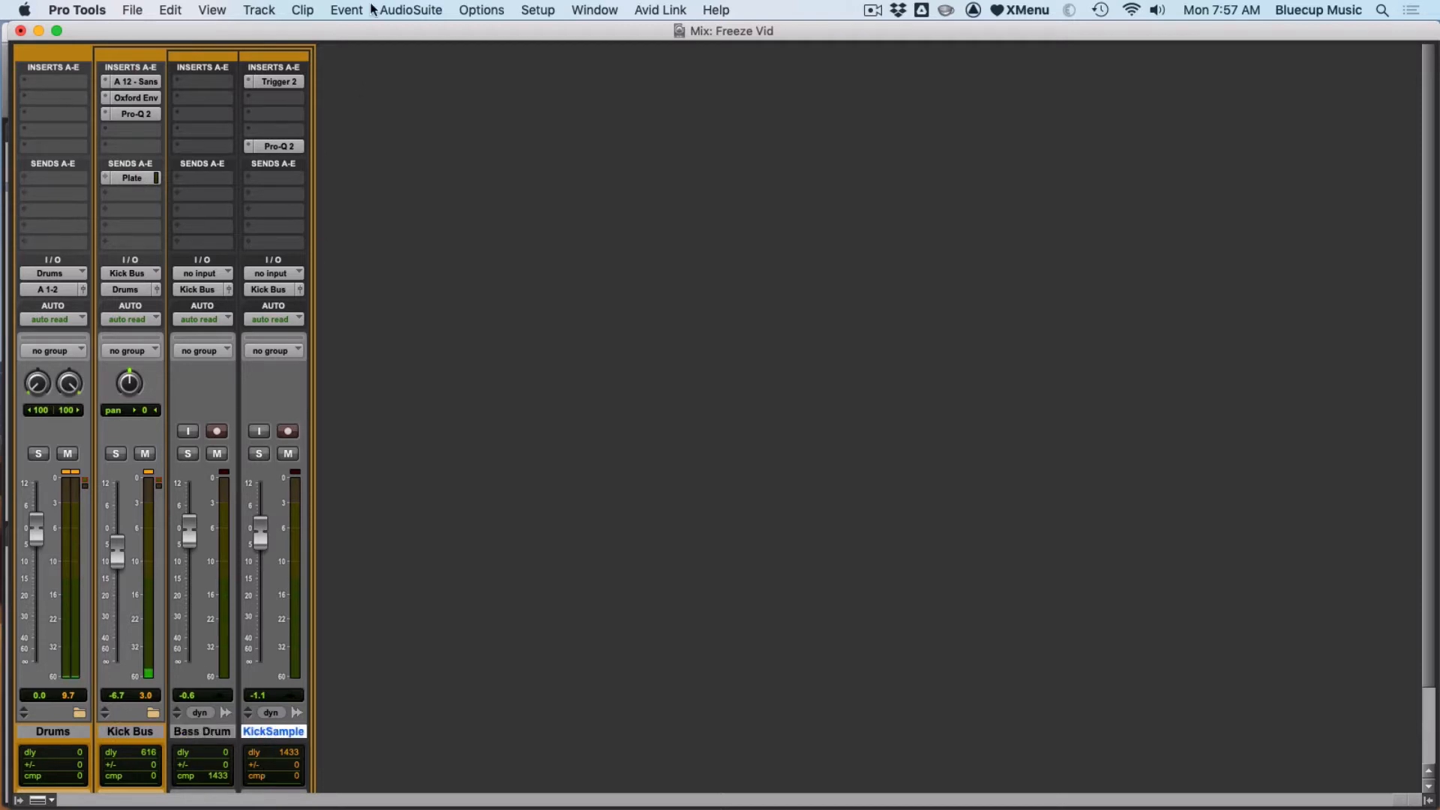
click(295, 79)
click(217, 731)
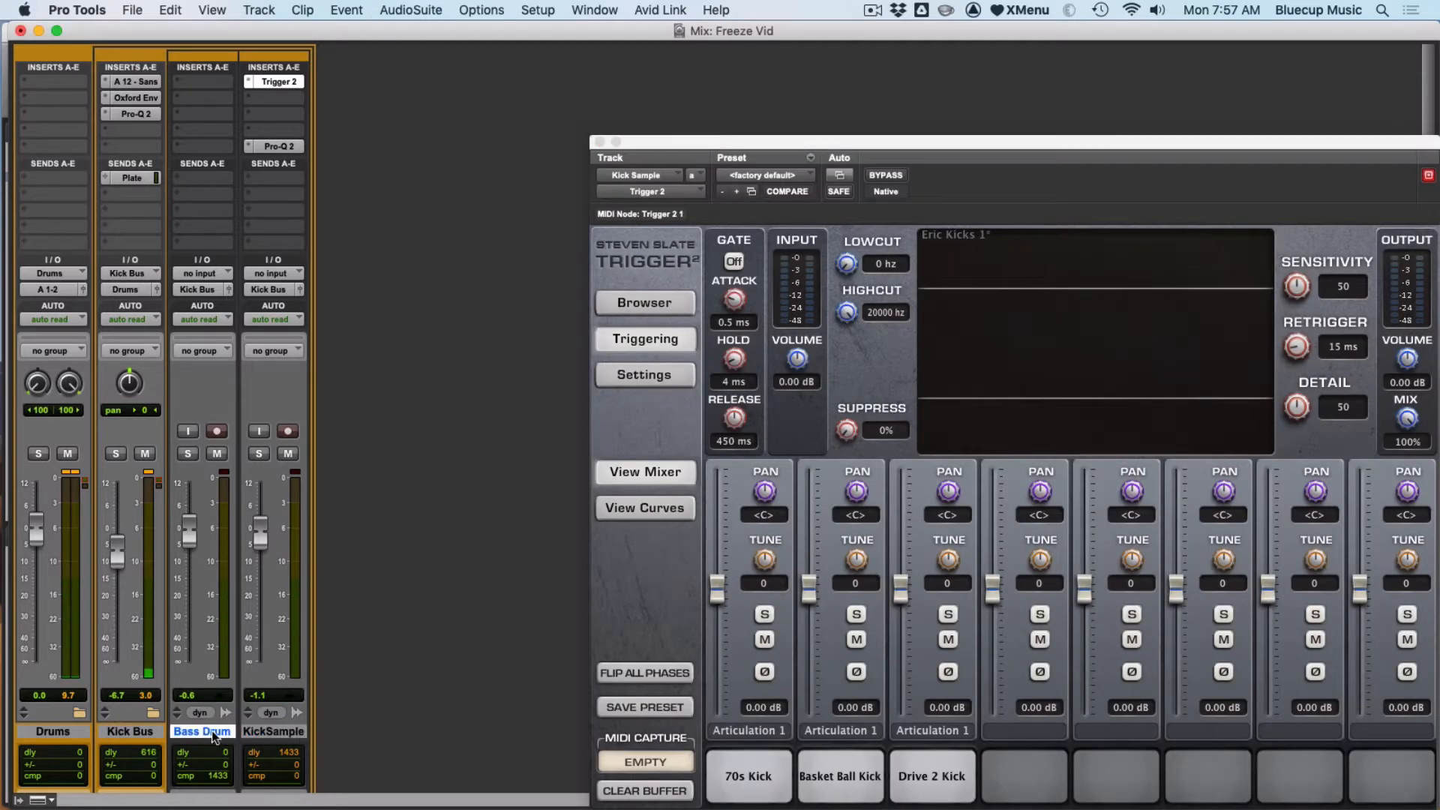
click(144, 735)
click(67, 730)
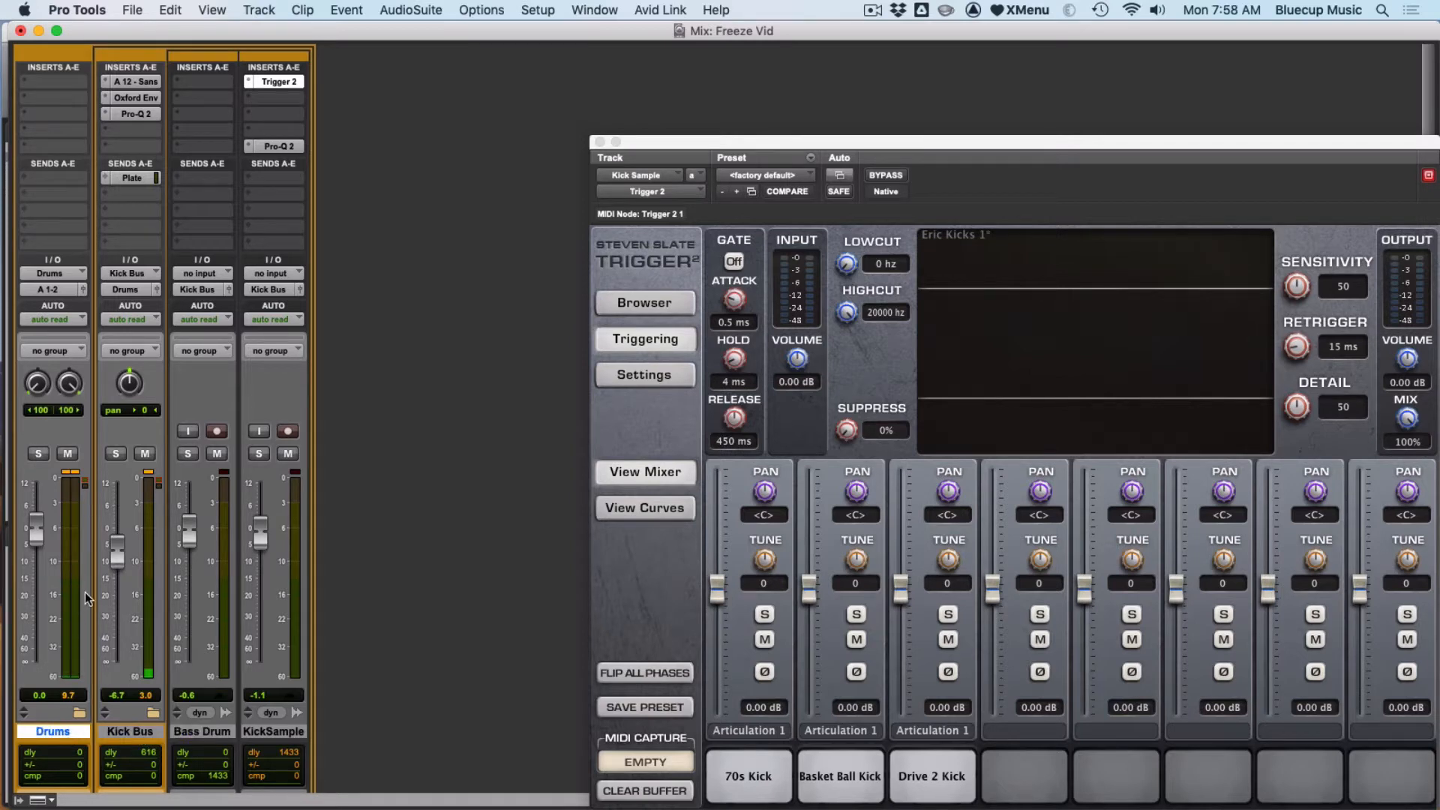
click(270, 727)
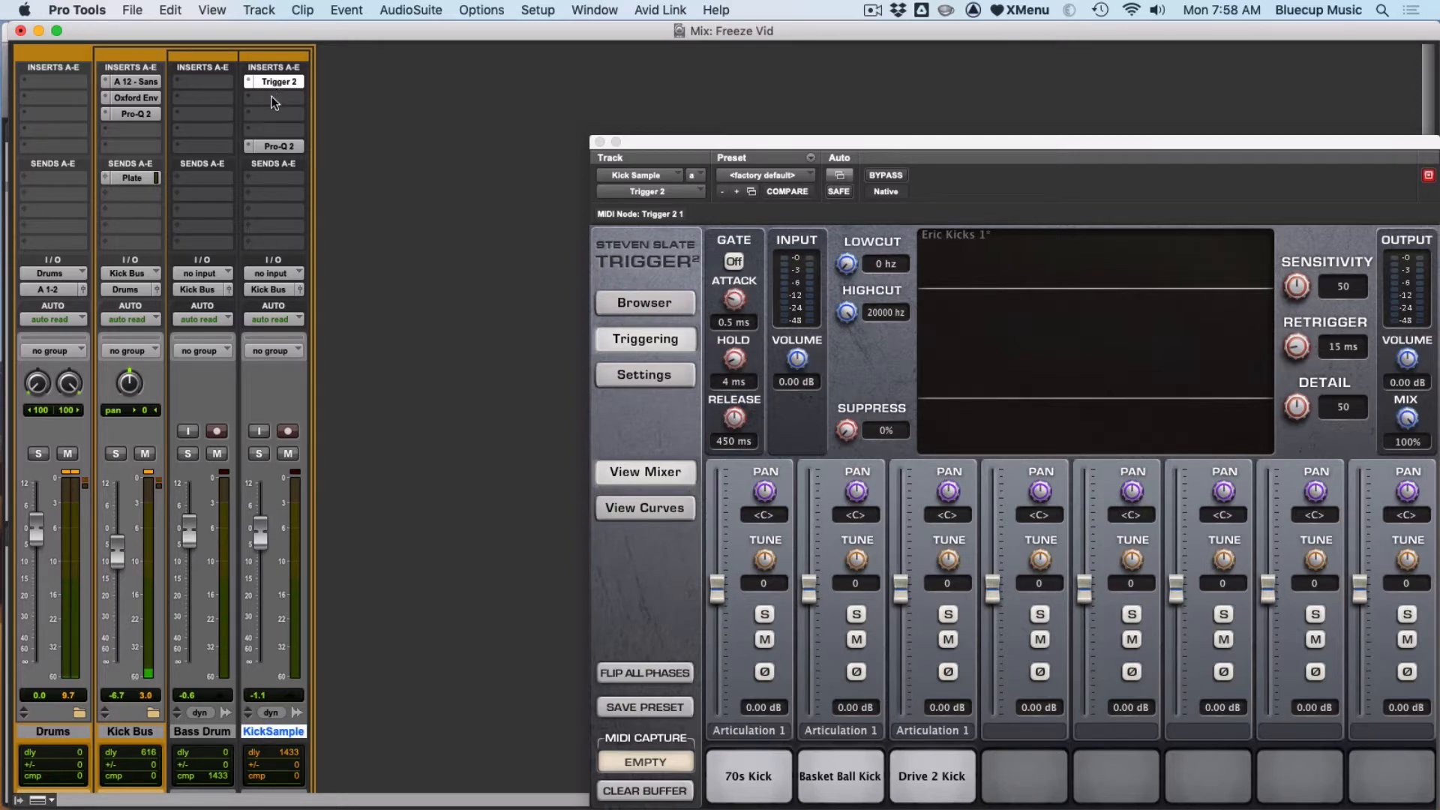
click(278, 146)
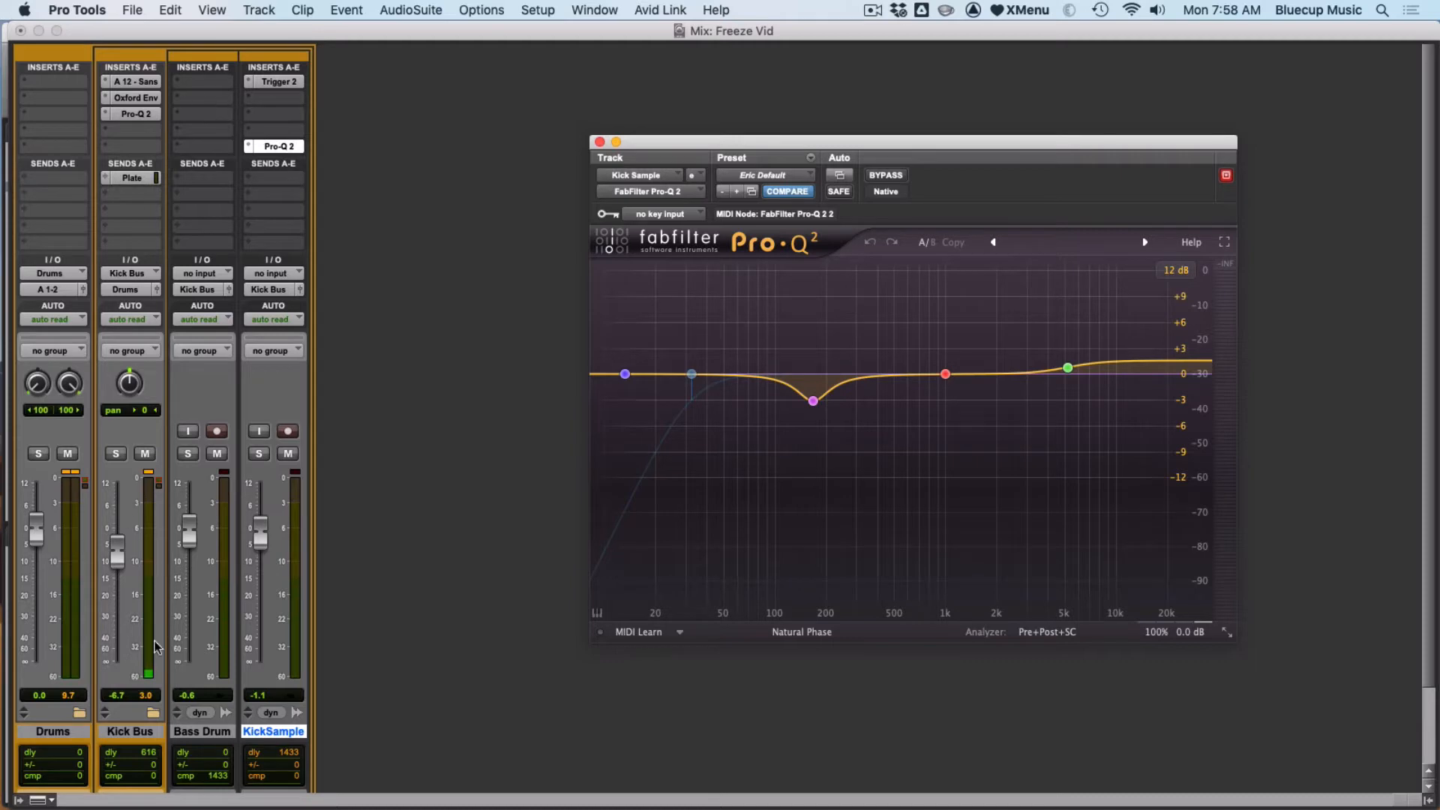
- Open the A 12 - Sans, Oxford Env and Pro-Q 3 inserts on the Kick Bus track and play the session
click(130, 732)
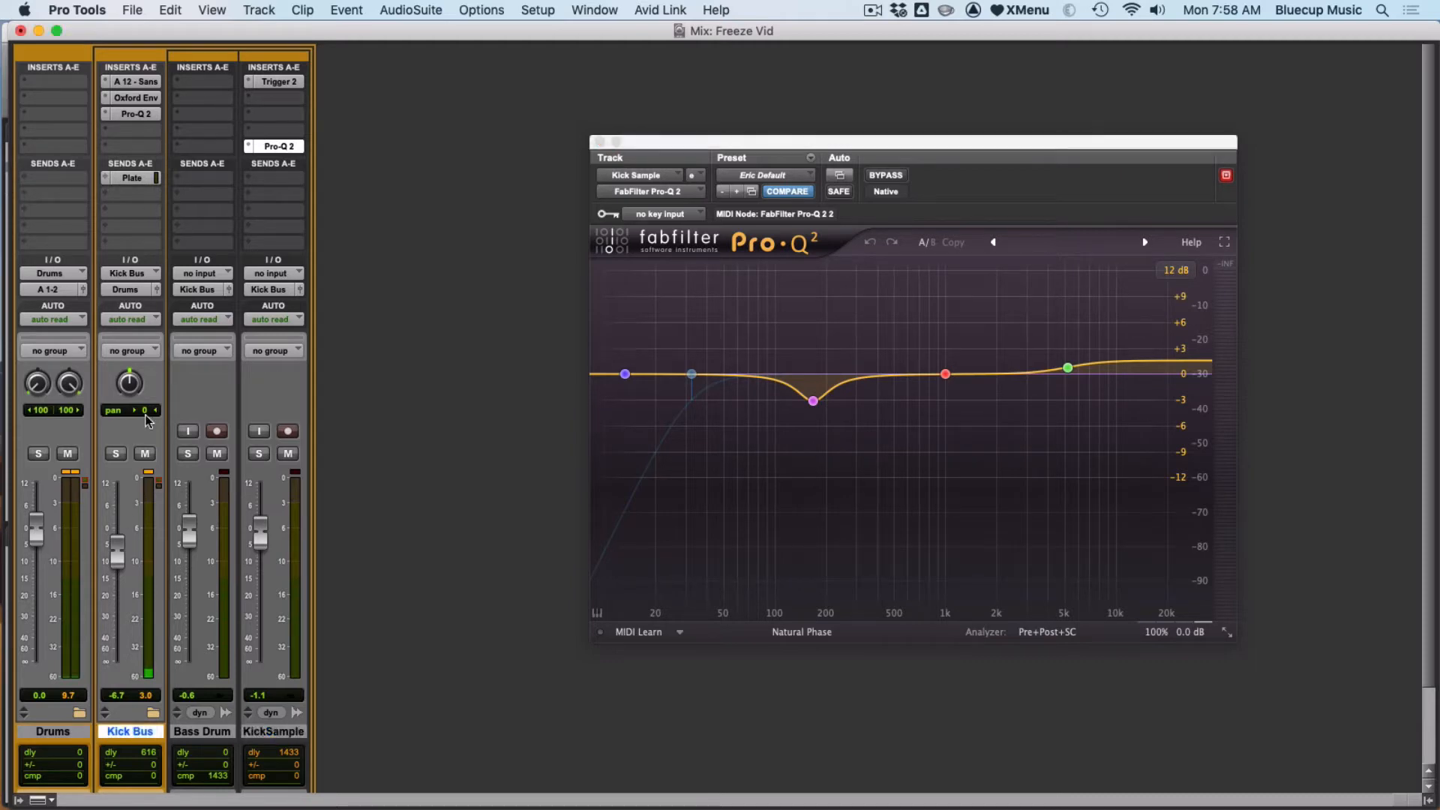
click(124, 83)
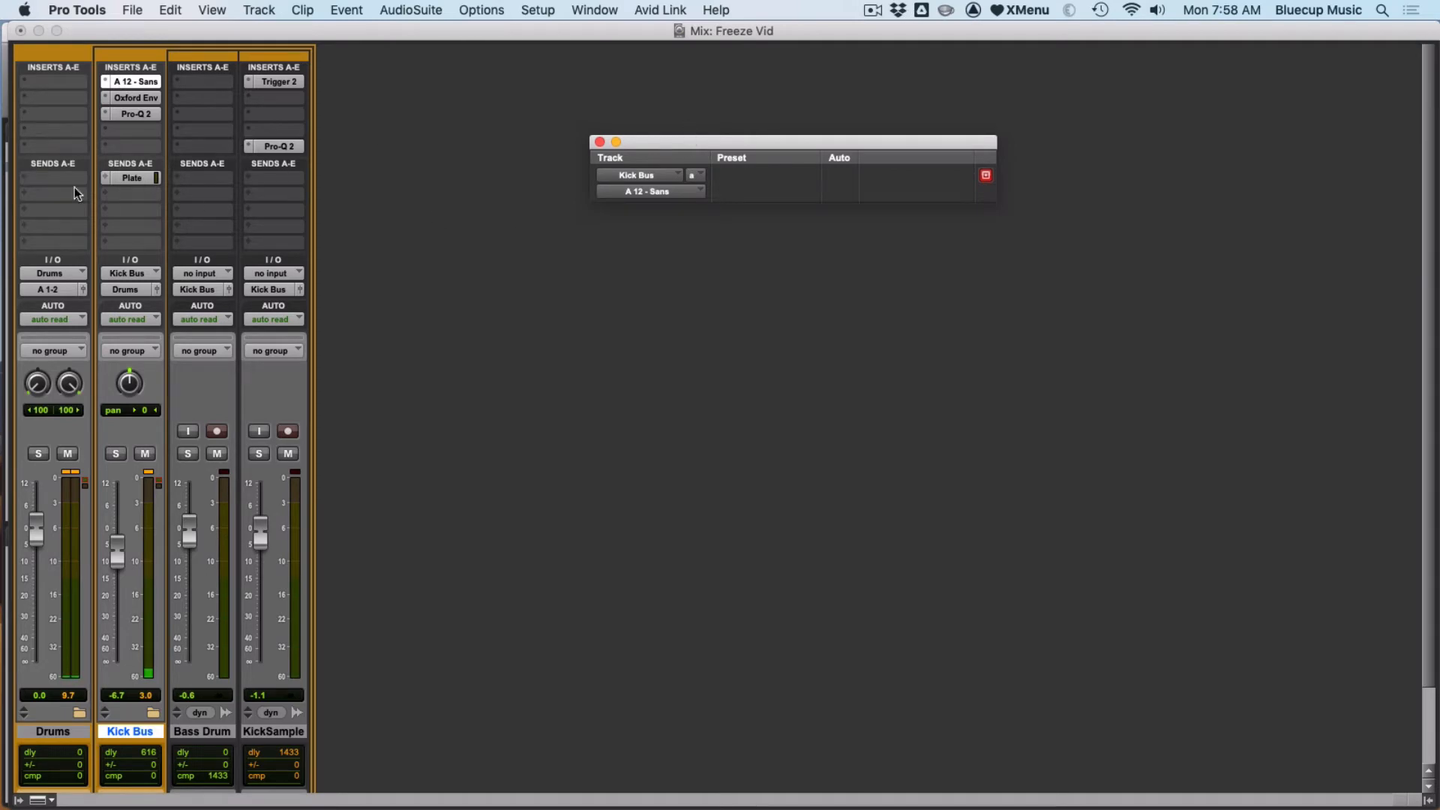
click(123, 96)
click(129, 113)
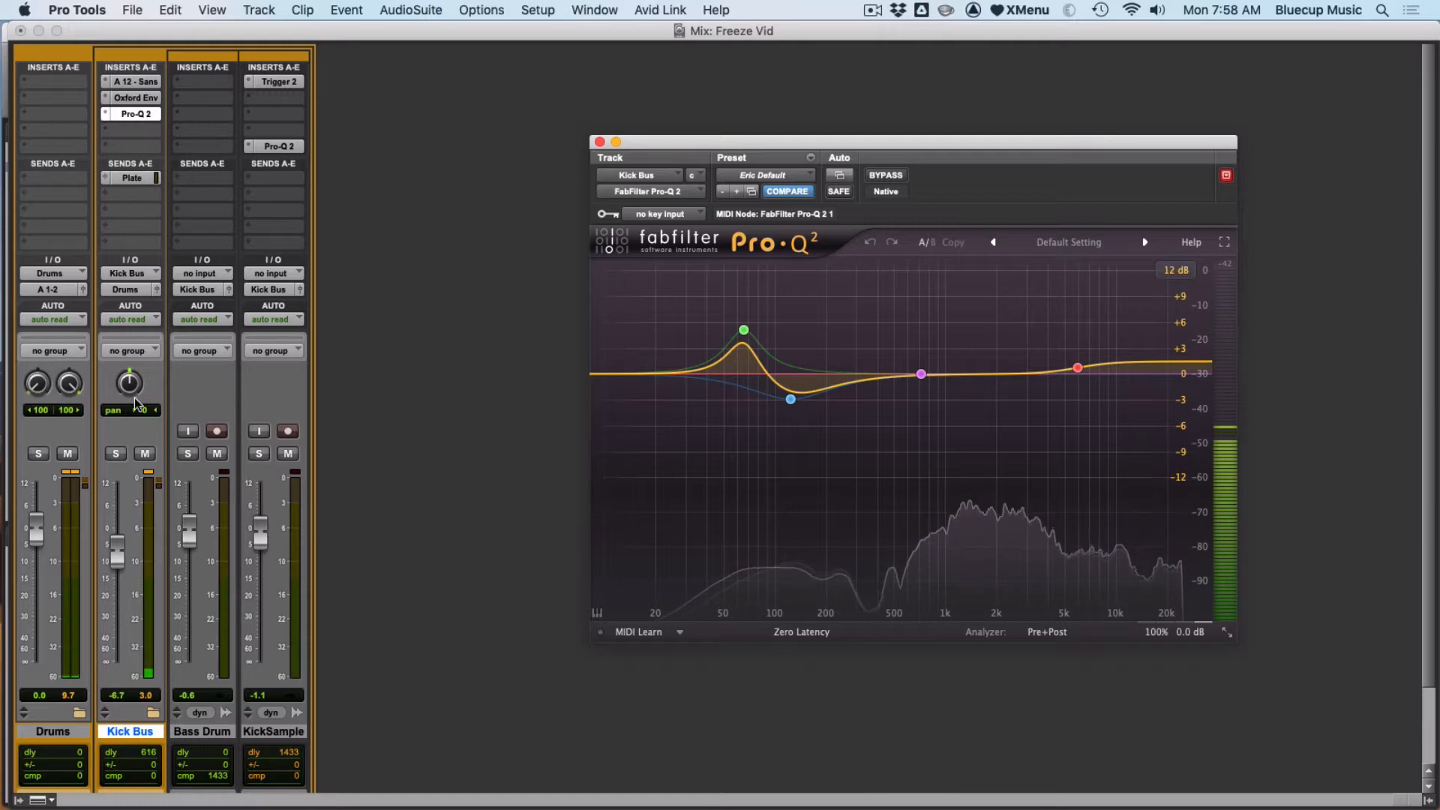
mouse_move(118, 553)
mouse_down()
mouse_move(118, 624)
mouse_move(120, 539)
mouse_up()
key(space)
- Close the plugin window and show the Kick Bus track's volume automation in the Edit window
key(super+equal)
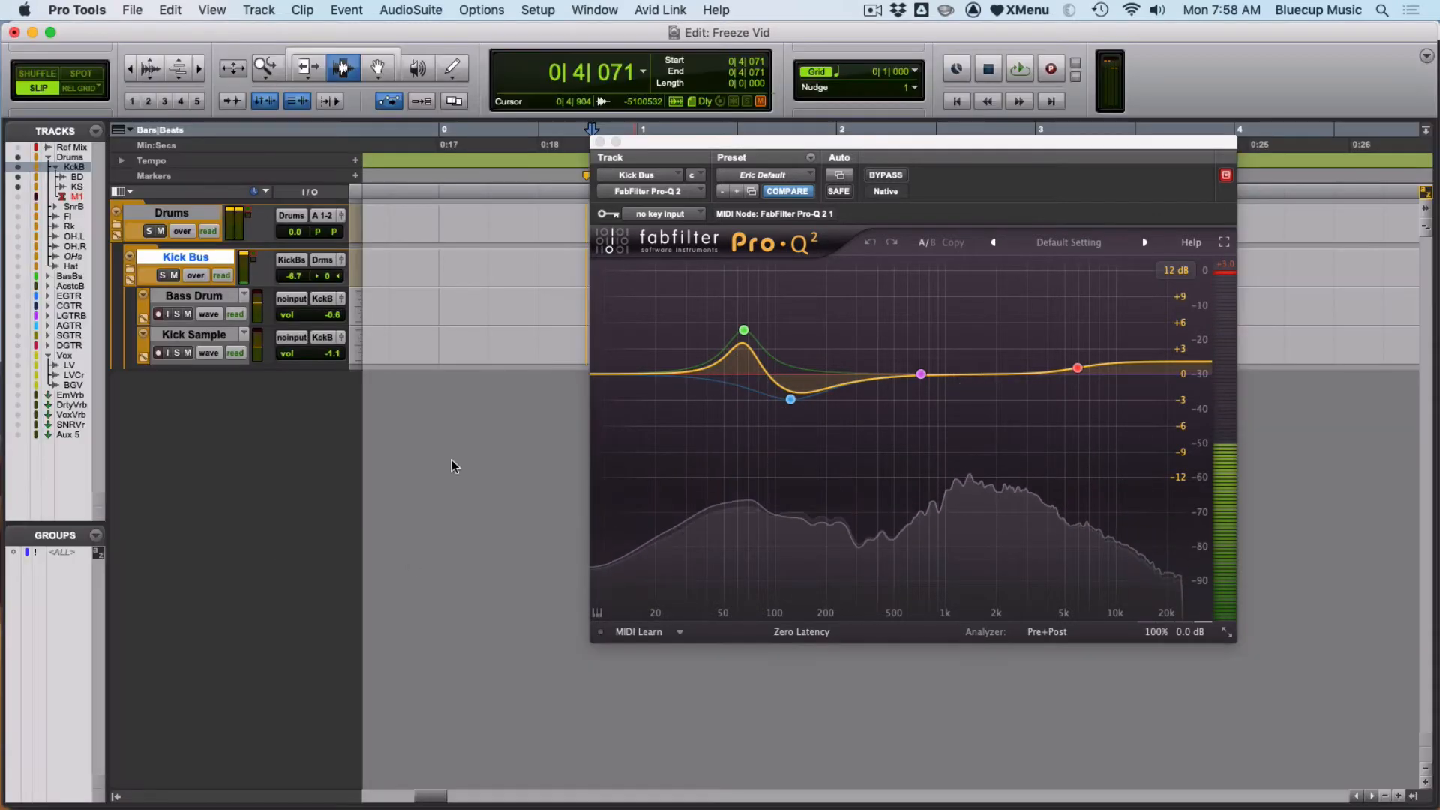
click(600, 143)
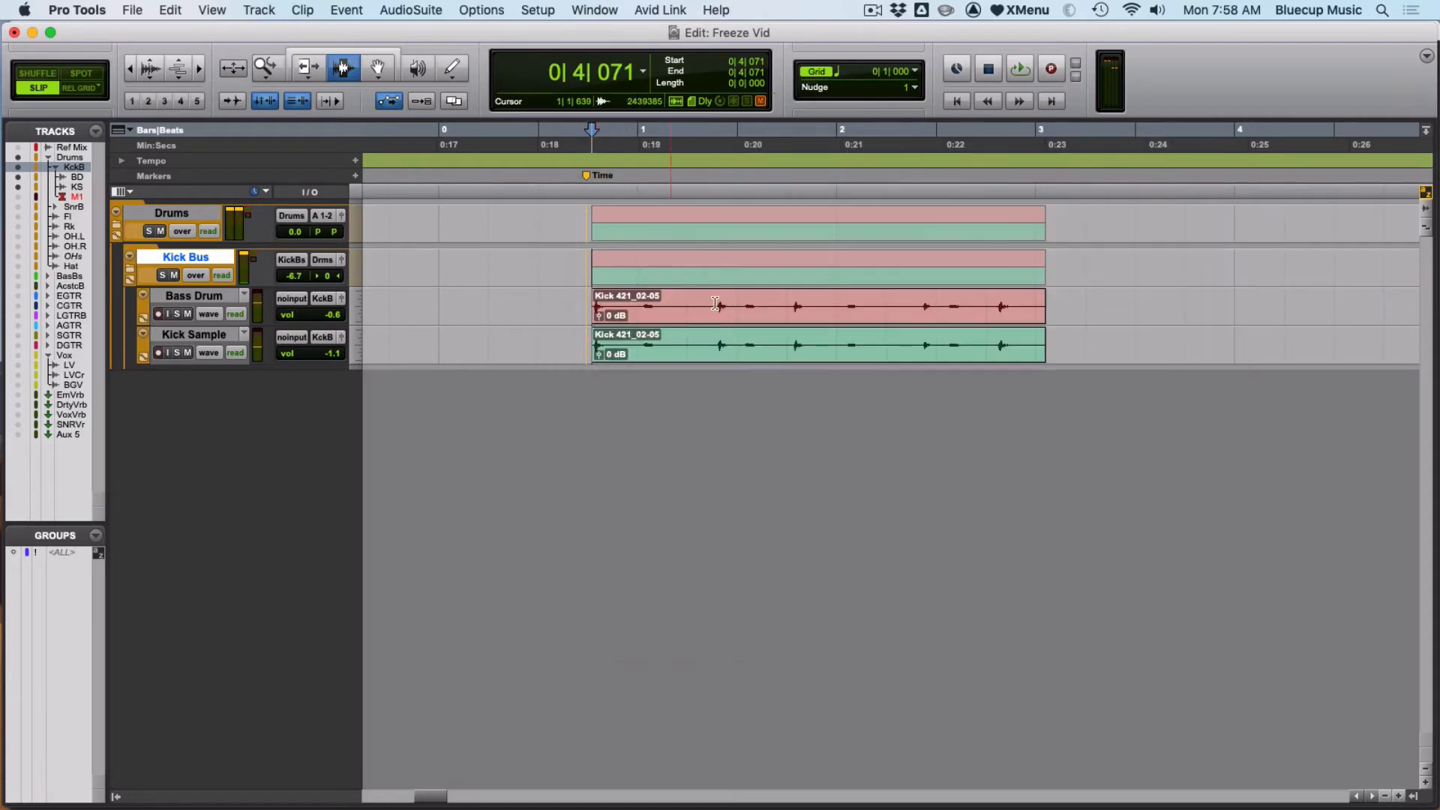
click(659, 278)
click(660, 277)
key(minus)
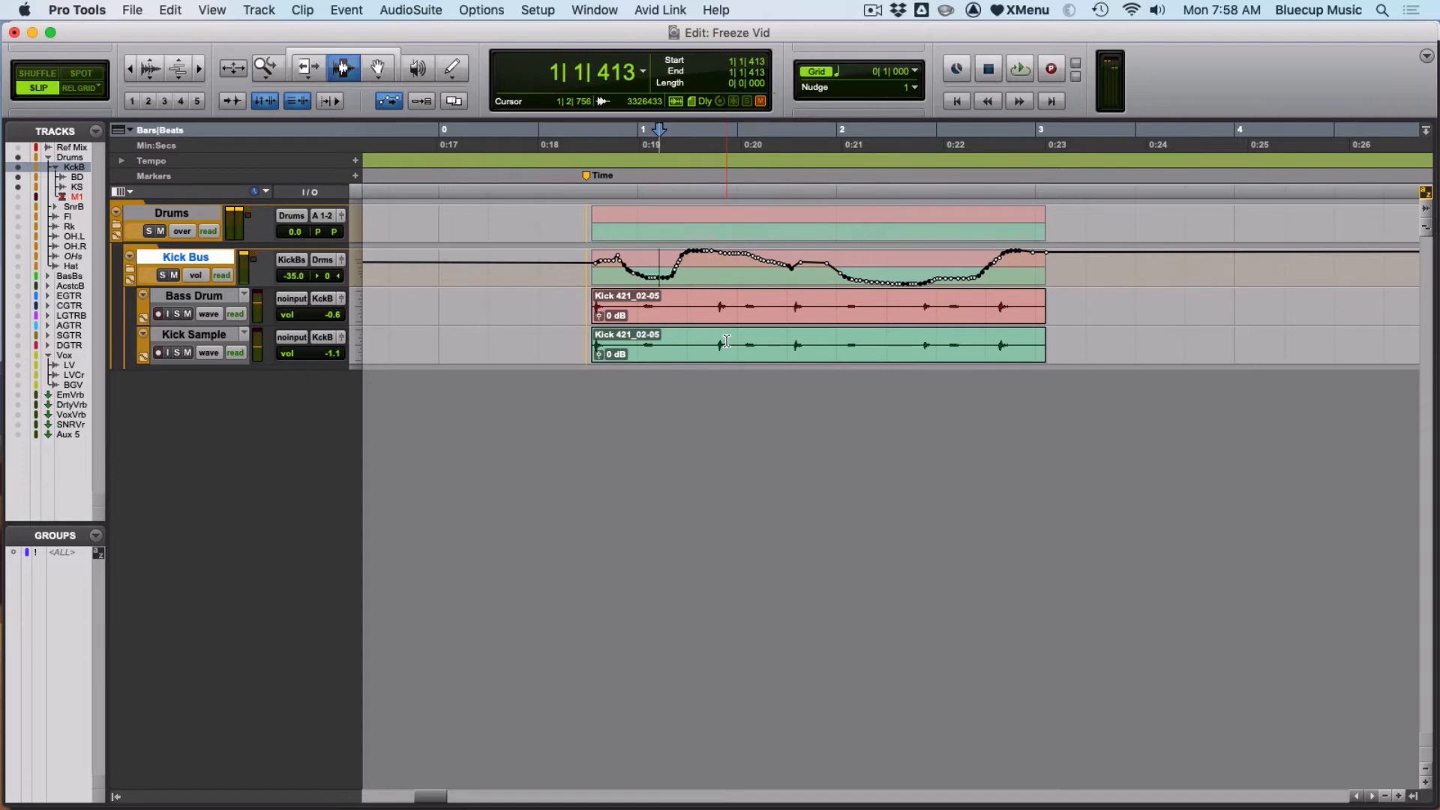
- Open the KickSample track's Trigger 2 plugin and freeze the whole KickSample track
key(super+equal)
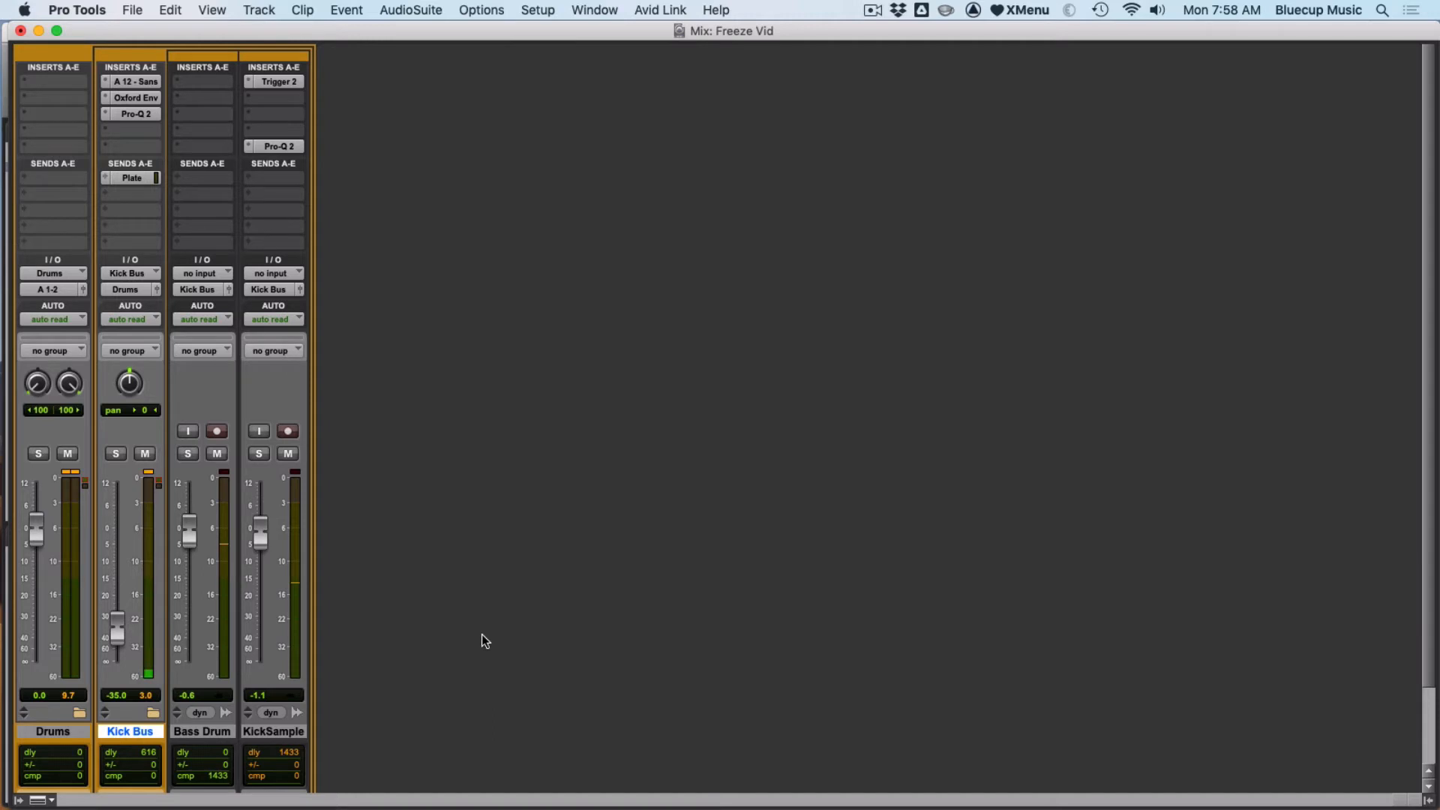
click(288, 729)
click(293, 82)
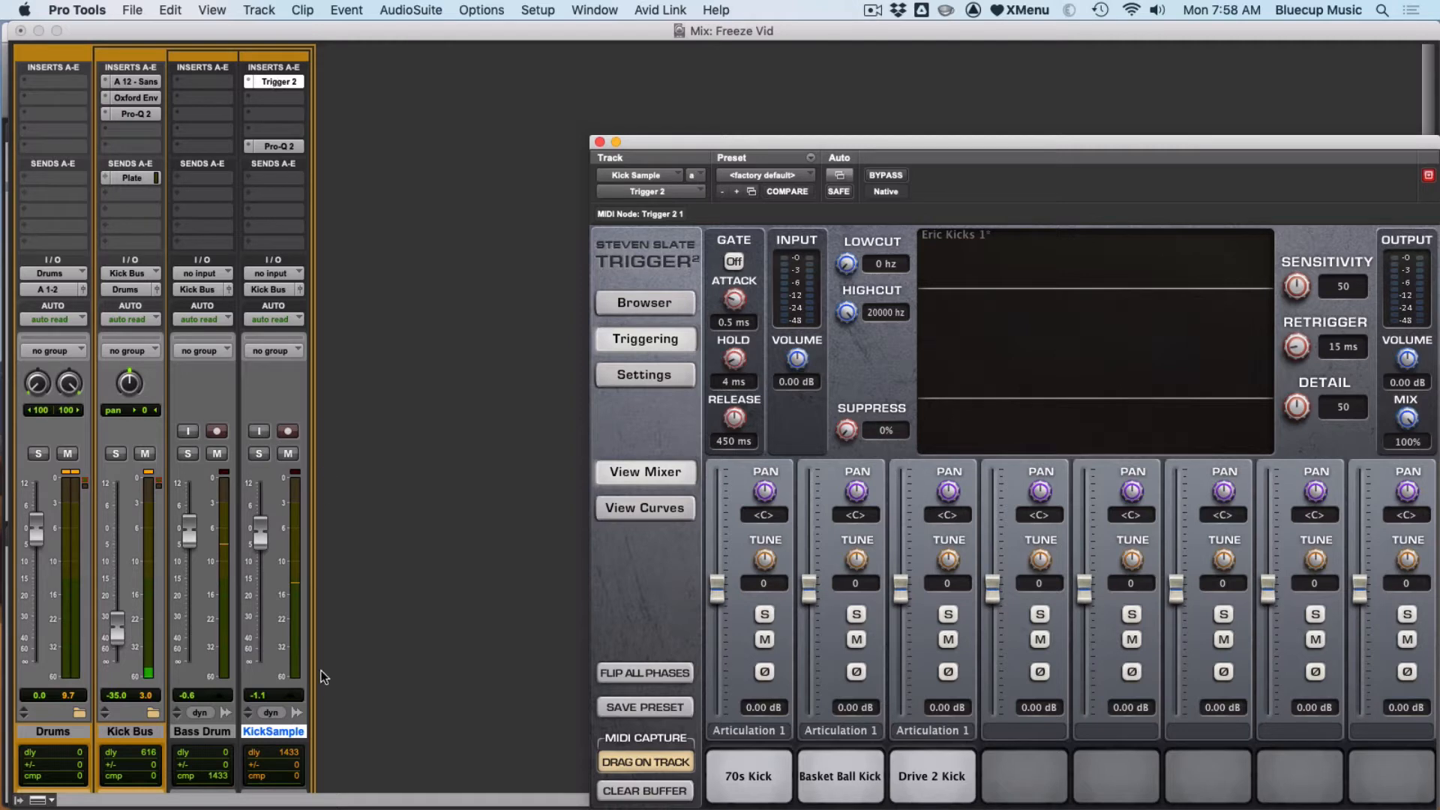
right_click(272, 727)
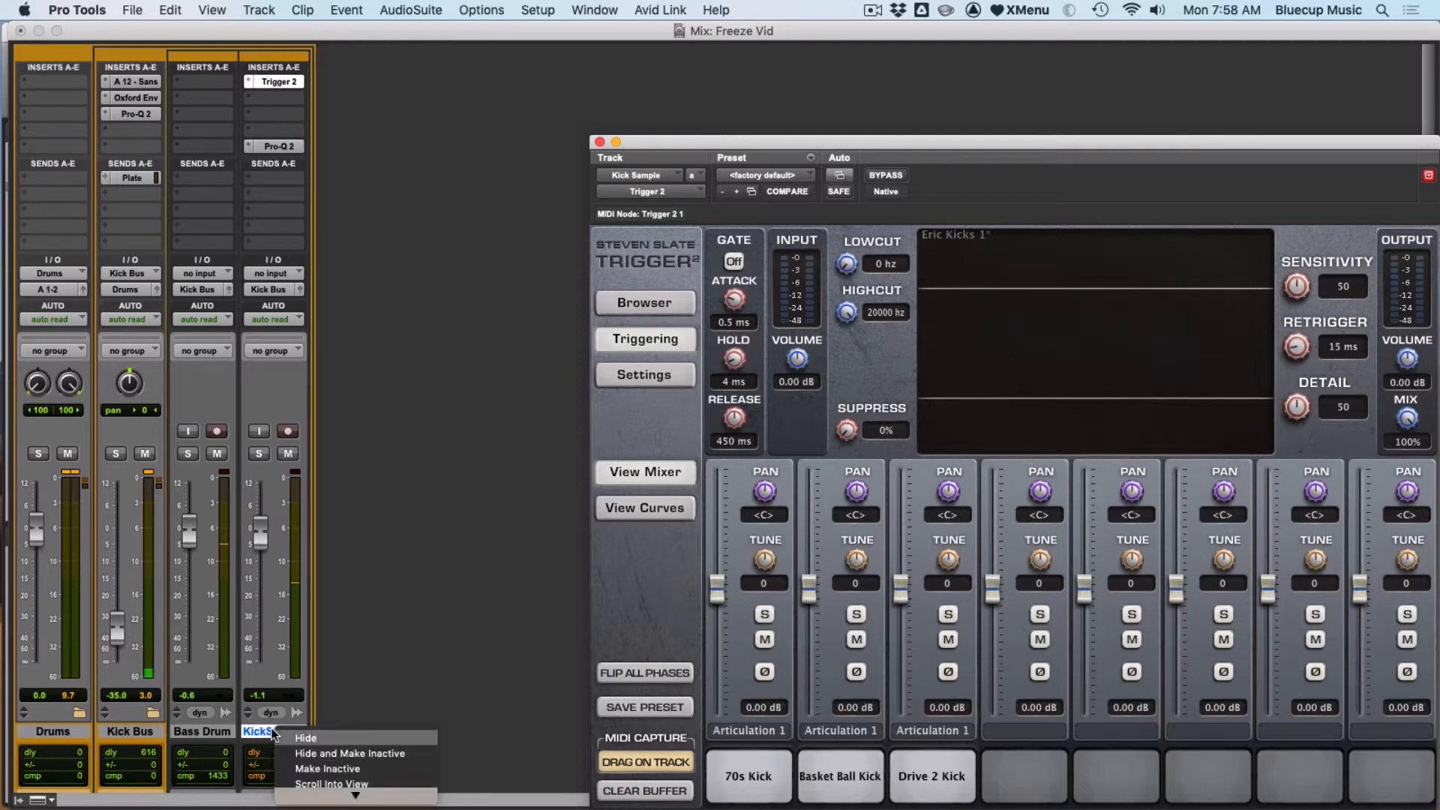
mouse_move(313, 806)
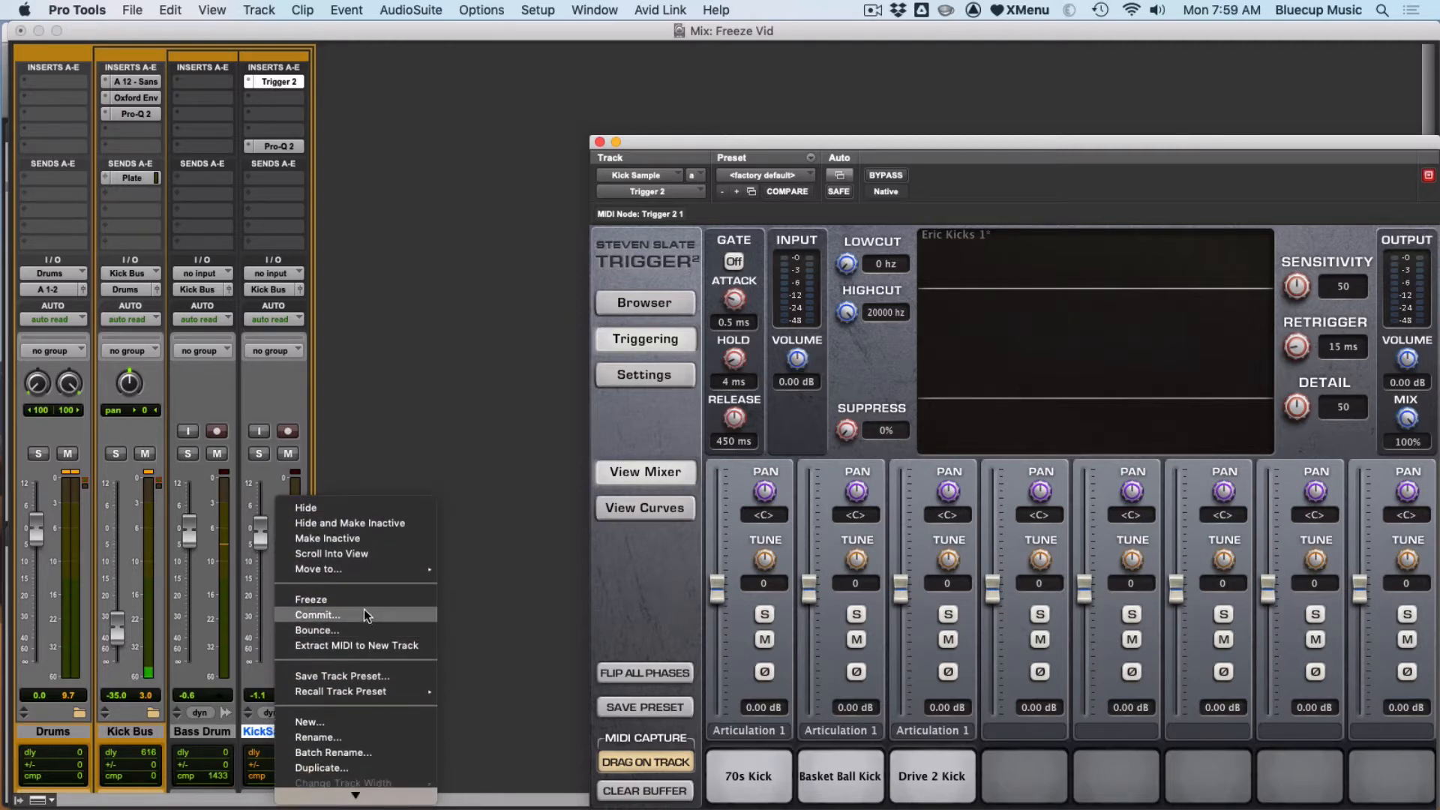
click(358, 600)
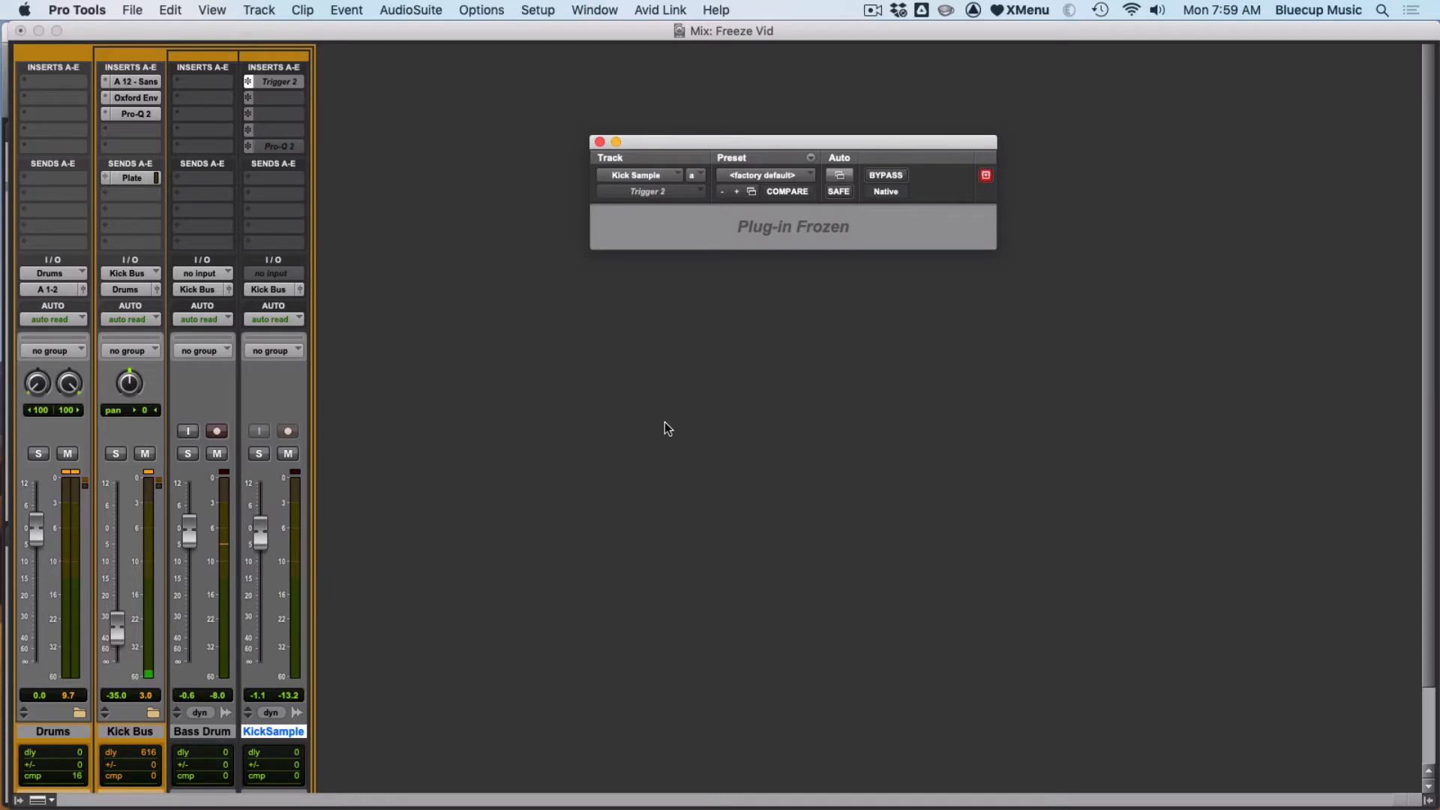
- Inspect the frozen Kick Sample clip in the Edit window at a taller track height, then set the height to small
key(super+equal)
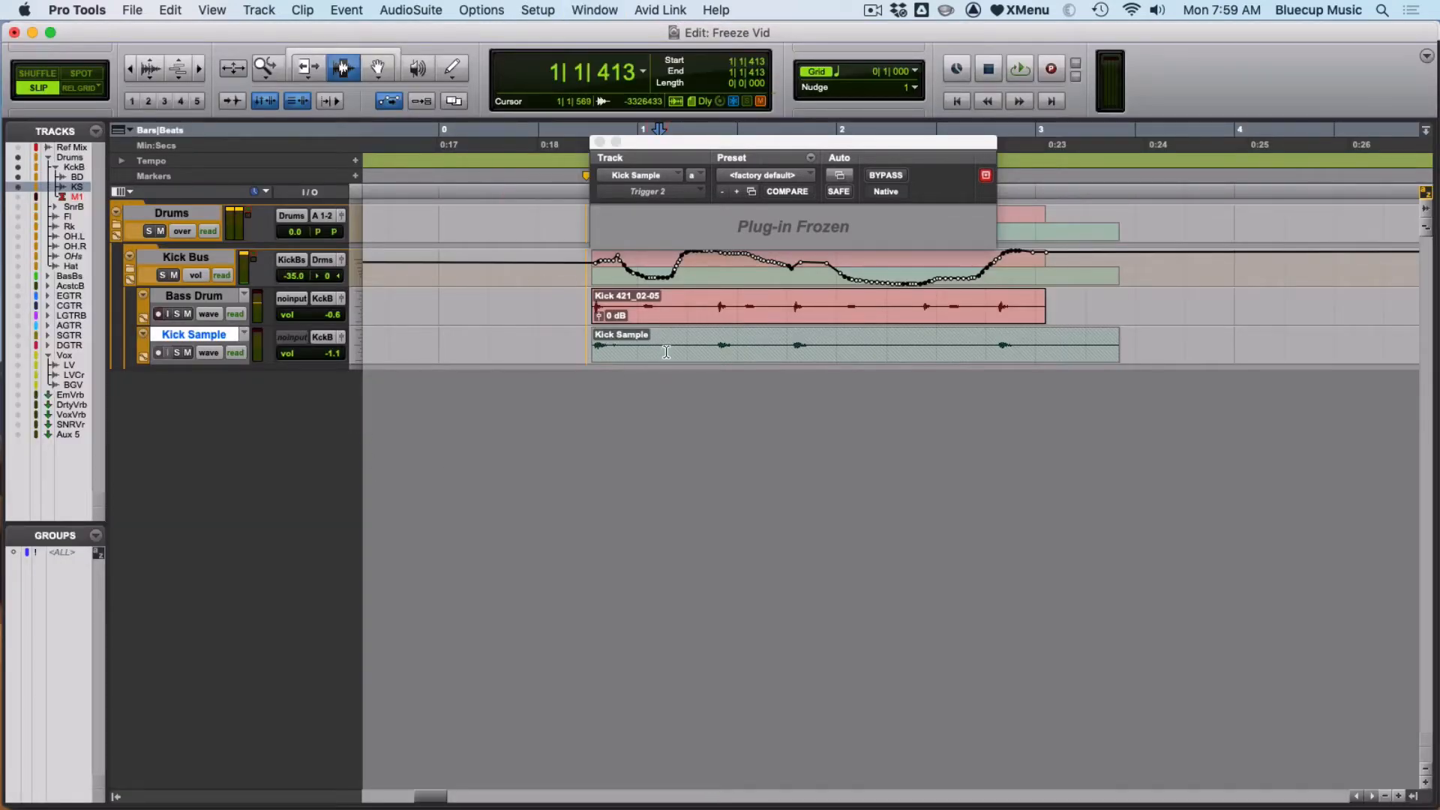
drag(639, 345, 952, 323)
click(927, 322)
click(925, 342)
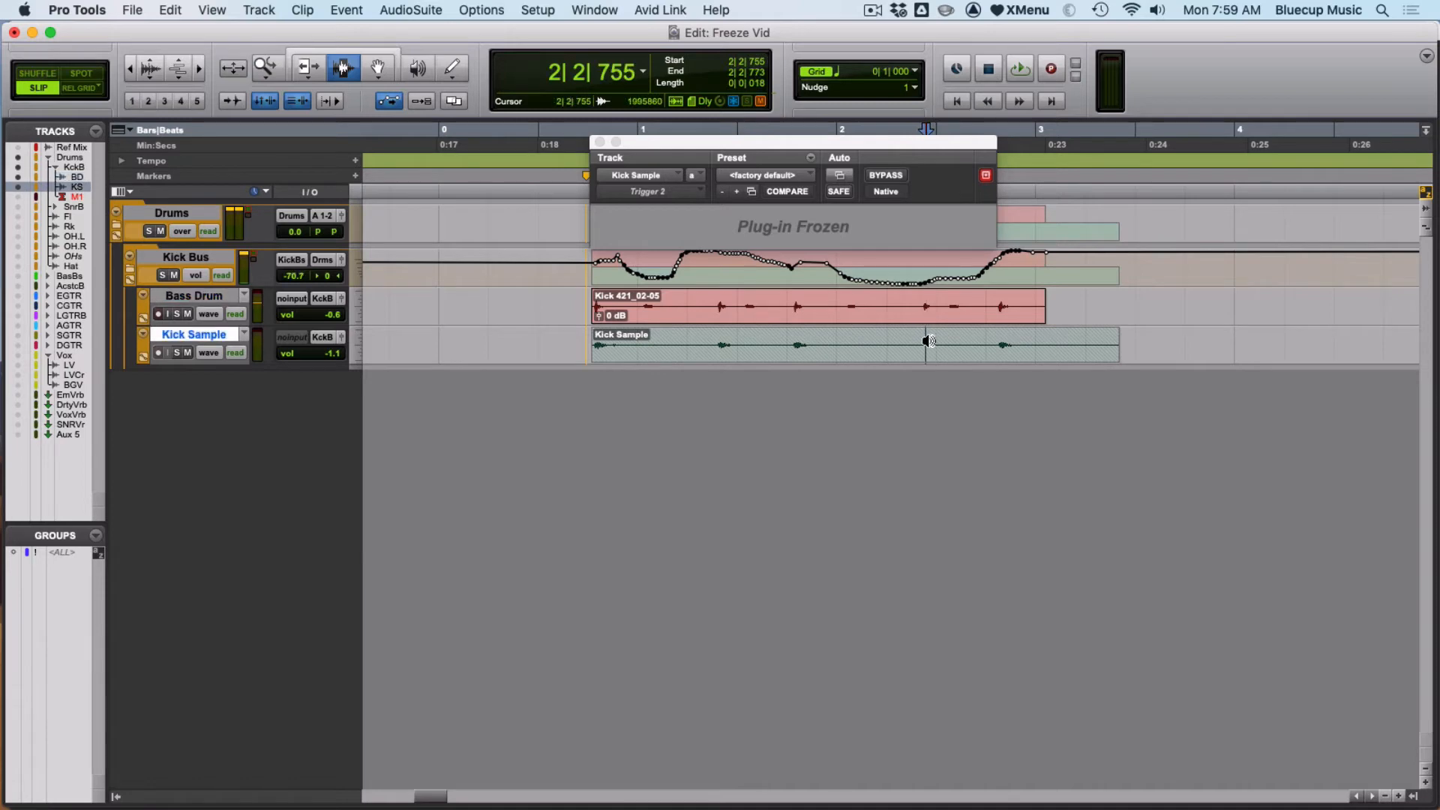
key(ctrl+Up)
drag(853, 348, 807, 367)
click(741, 383)
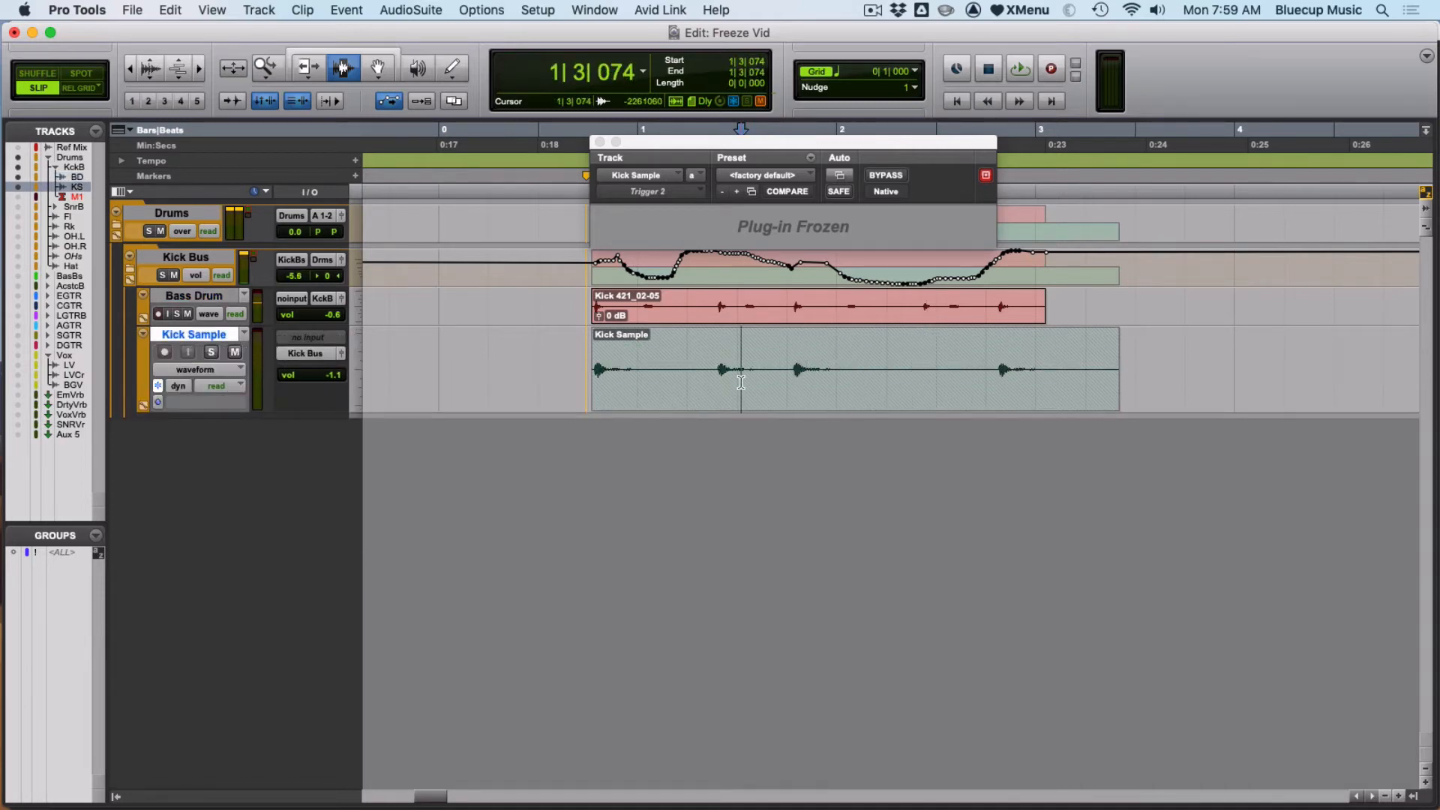
click(358, 371)
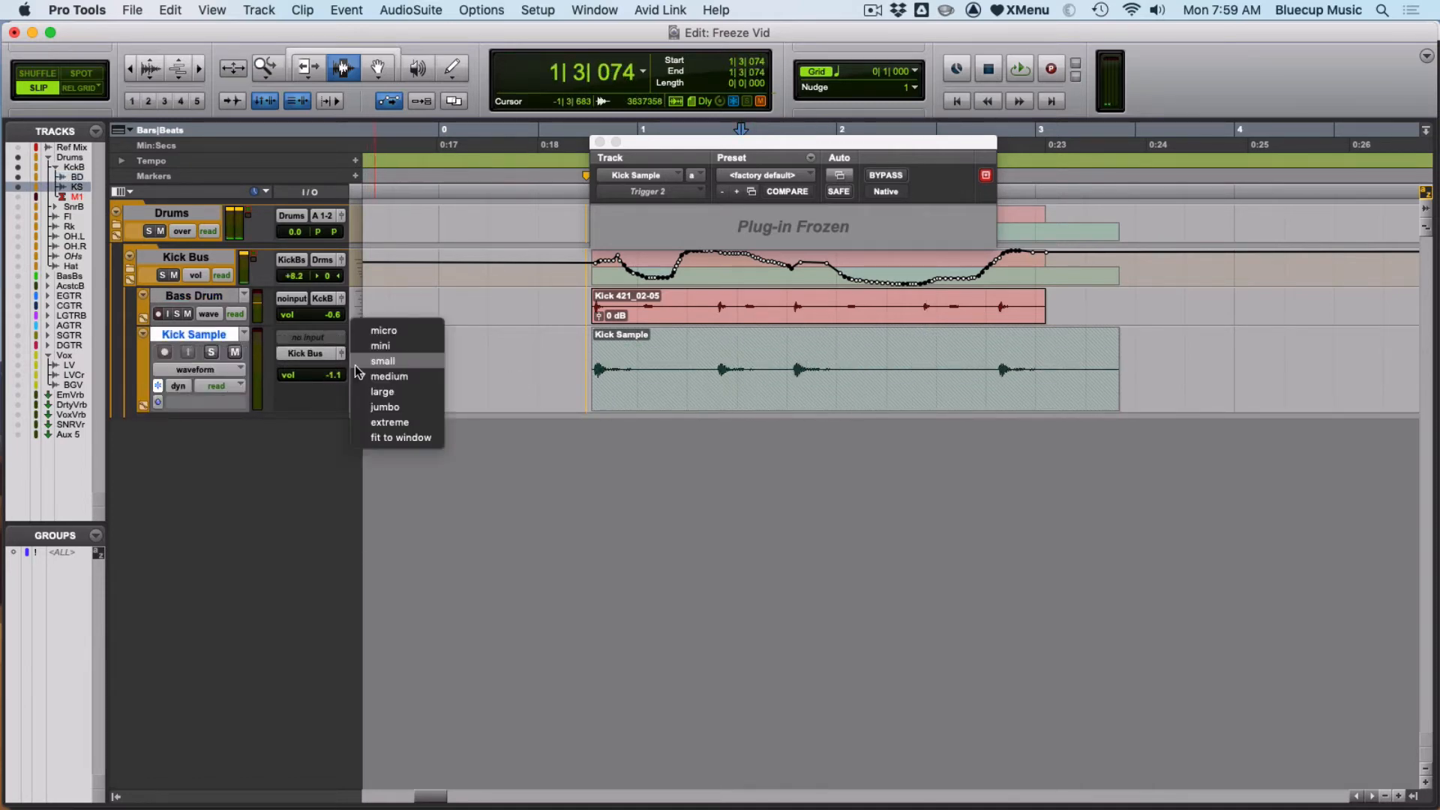
click(359, 363)
- Unfreeze the KickSample track from the Mix window
key(super+equal)
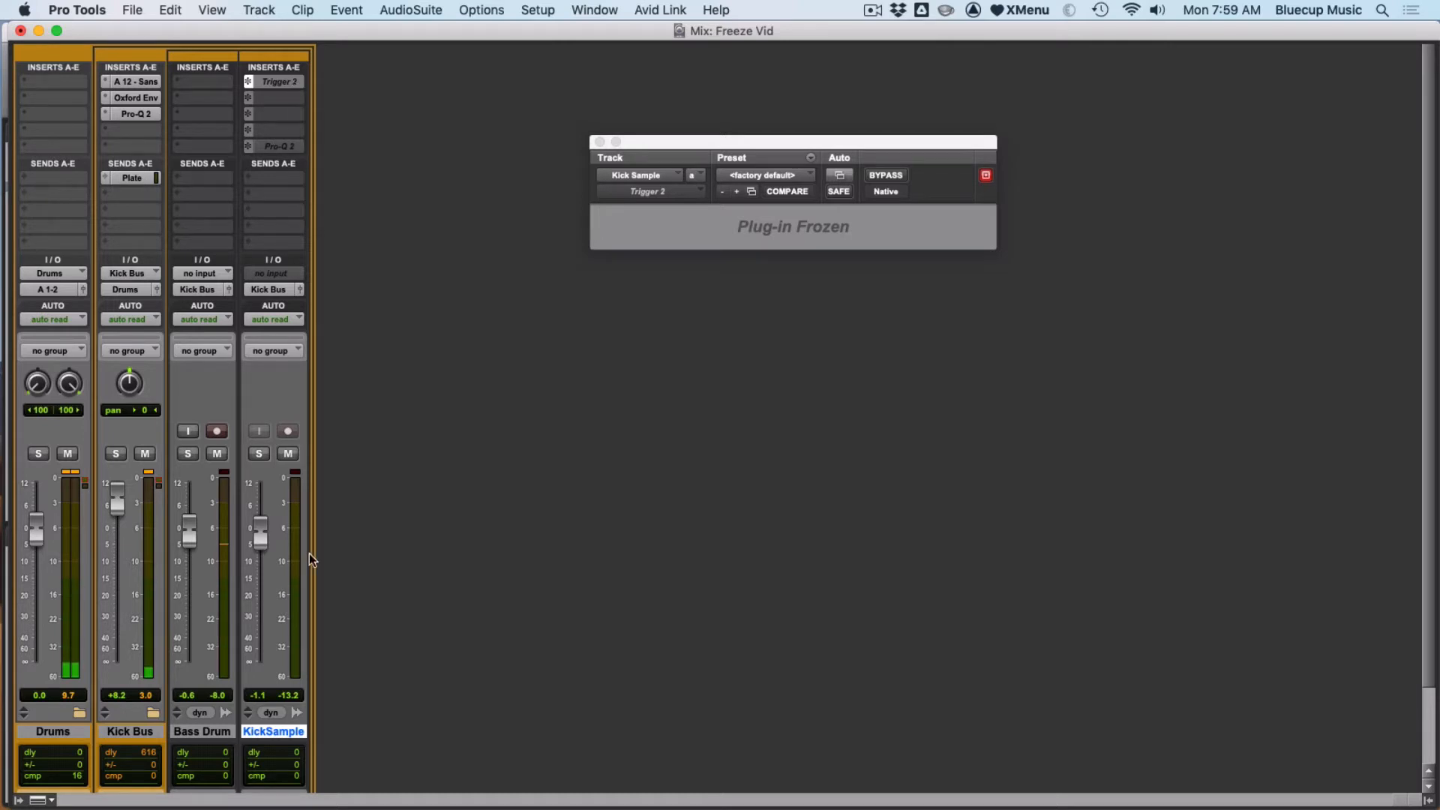
right_click(295, 732)
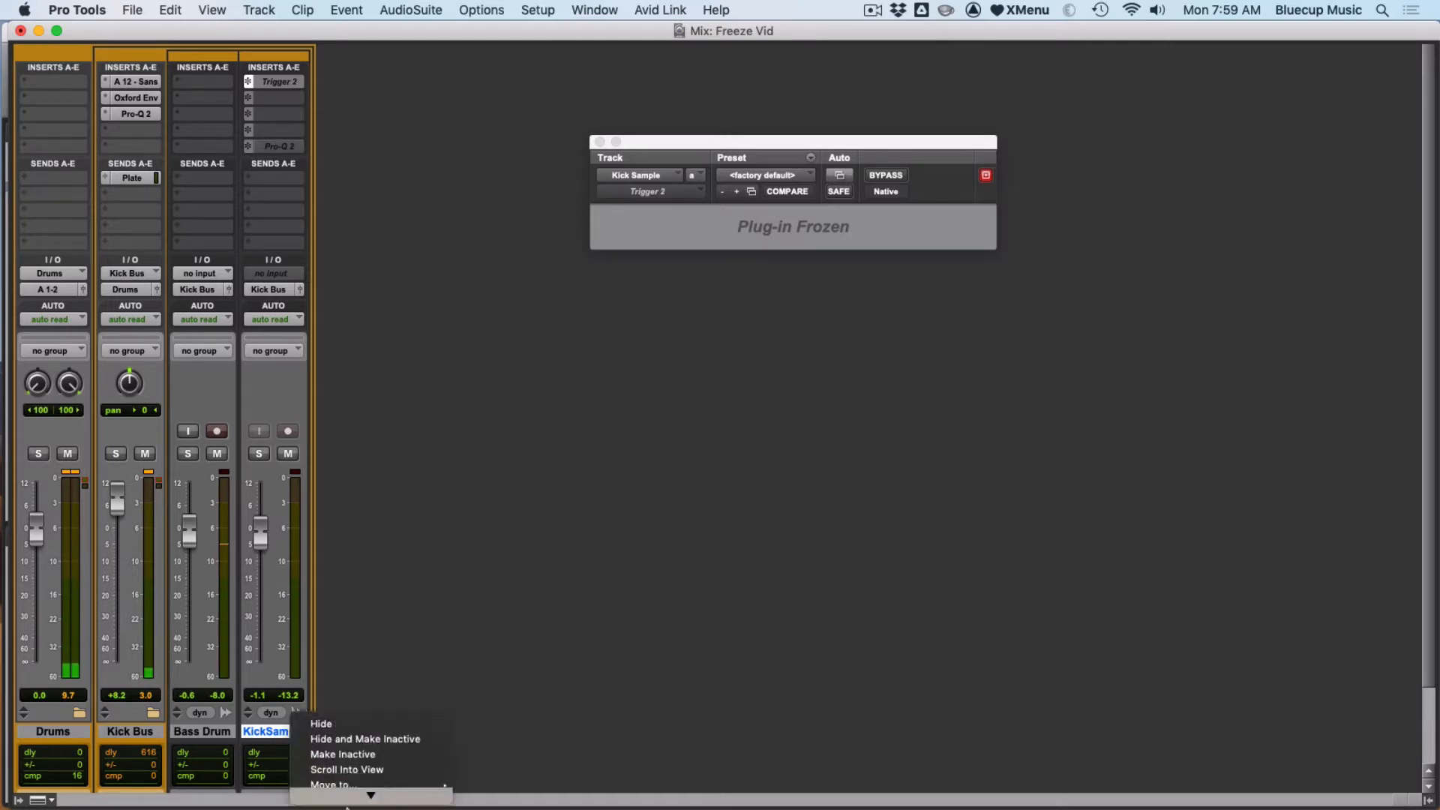
click(630, 519)
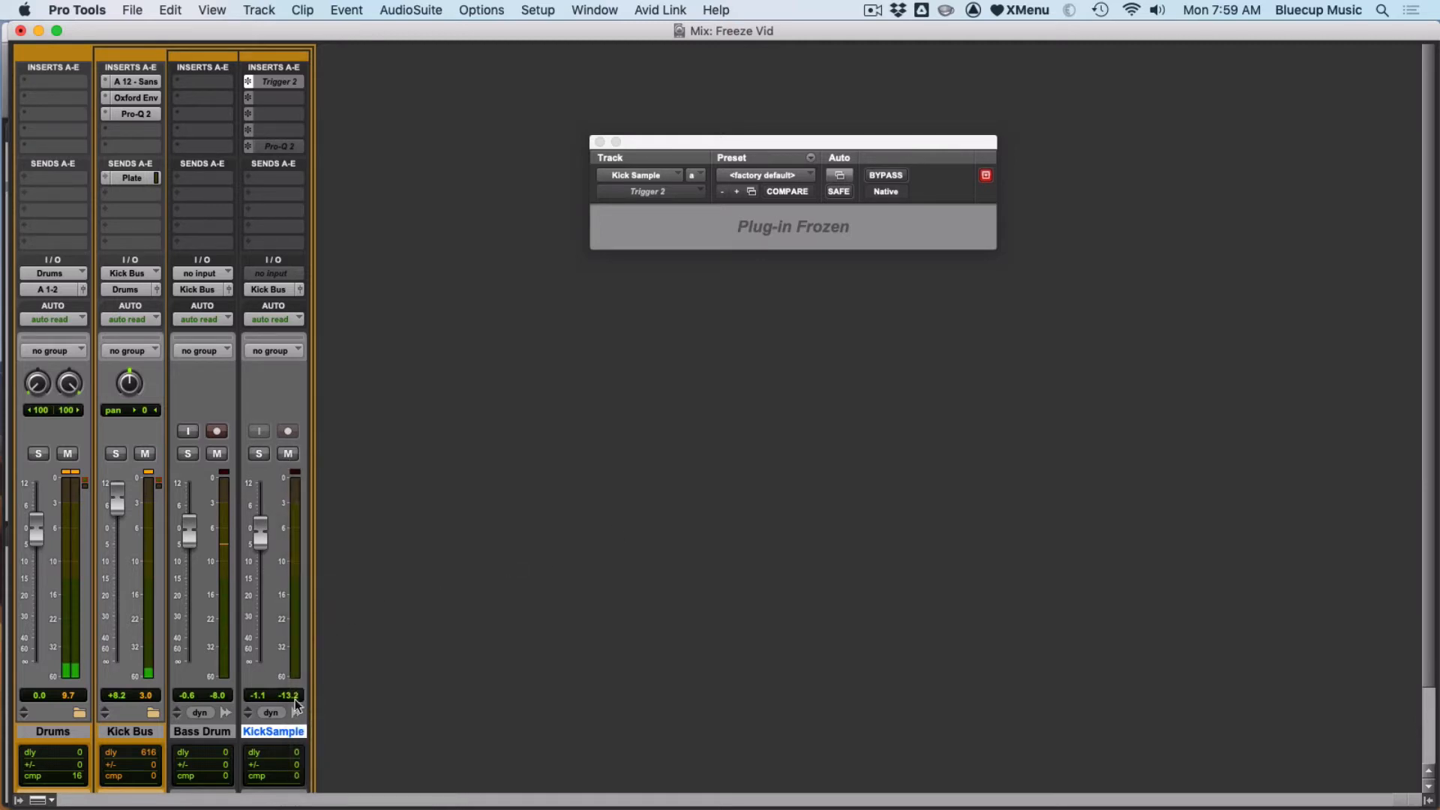
right_click(278, 731)
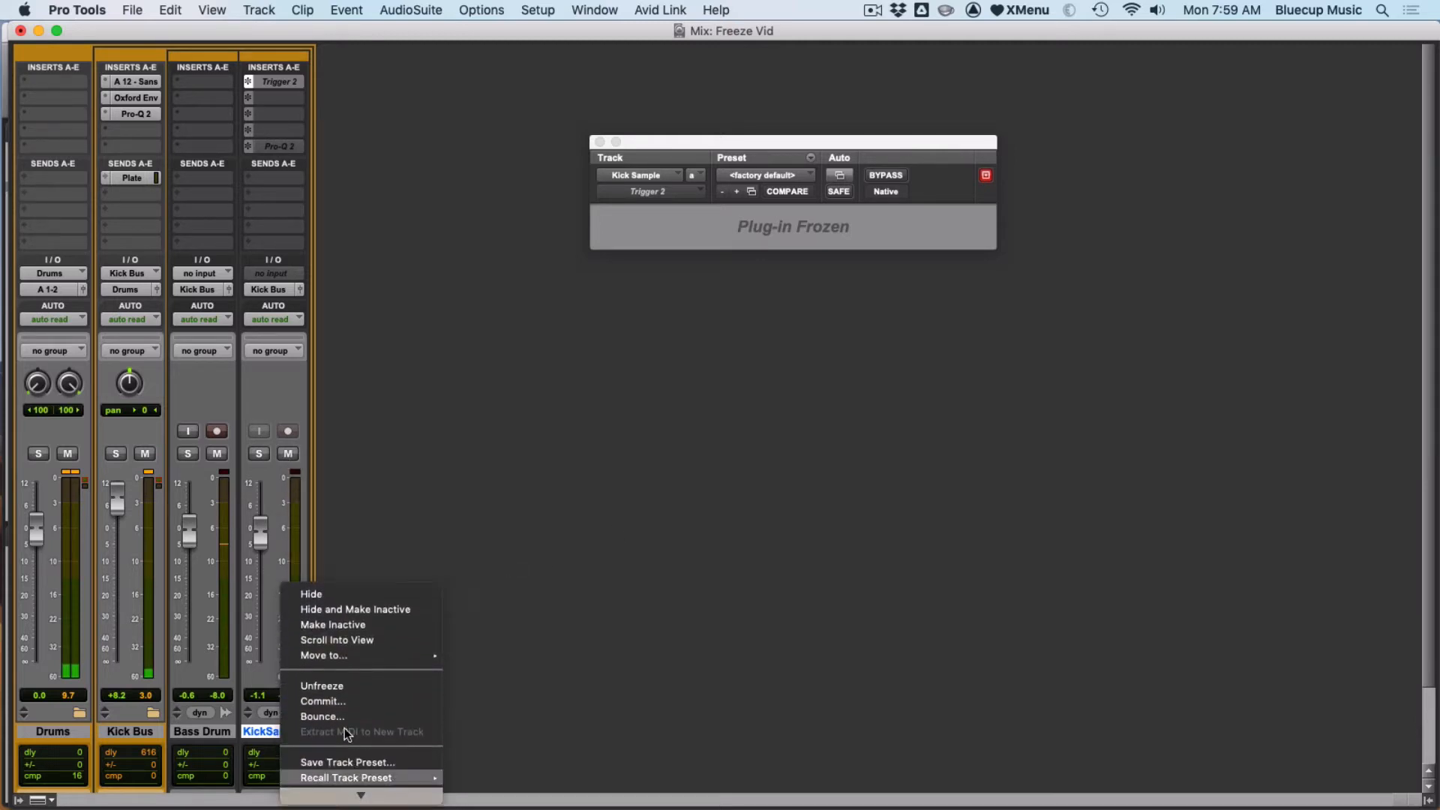
click(333, 680)
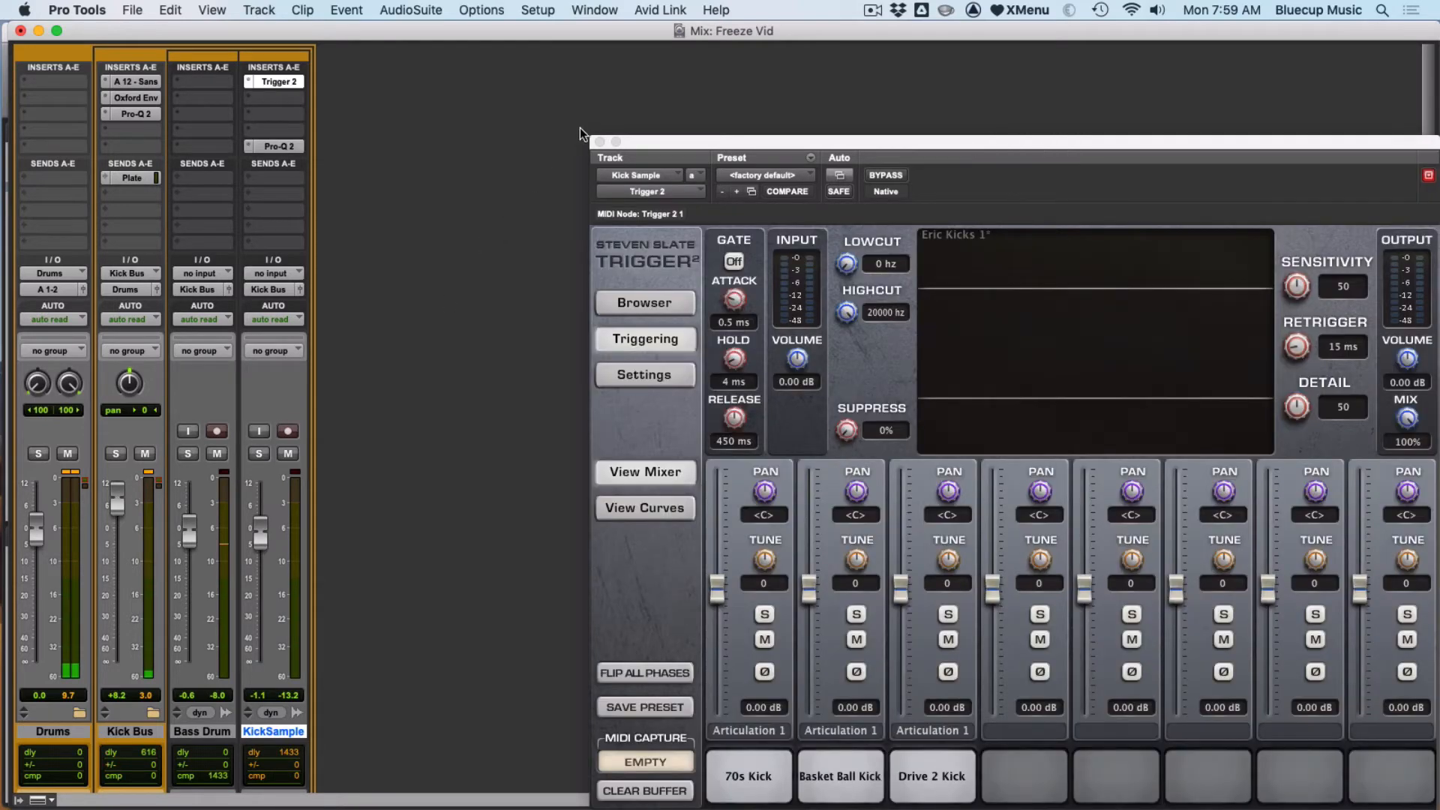
- Close the plugin window, open the Pro-Q 2 insert, and freeze the KickSample track up to its Trigger 2 insert
click(598, 142)
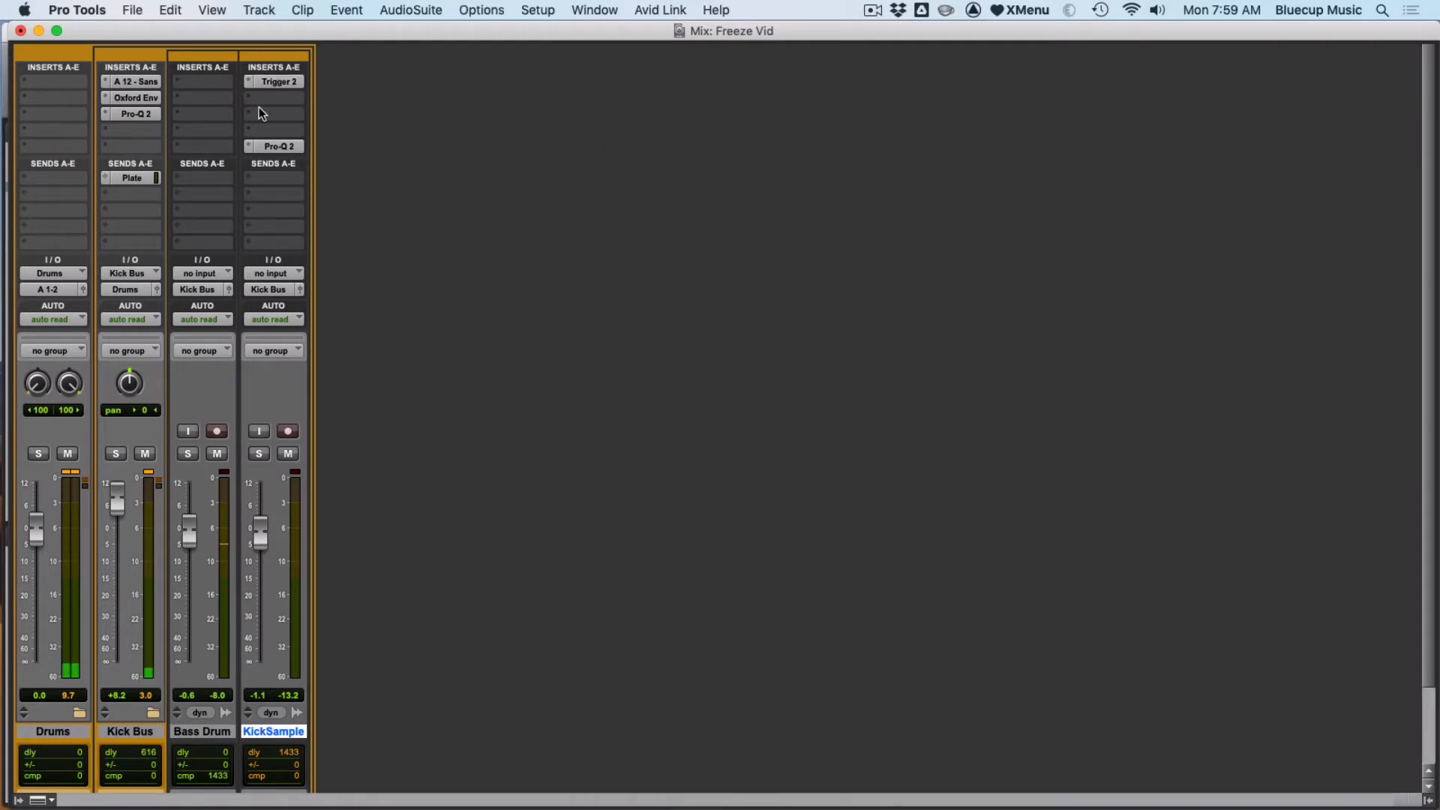
click(276, 146)
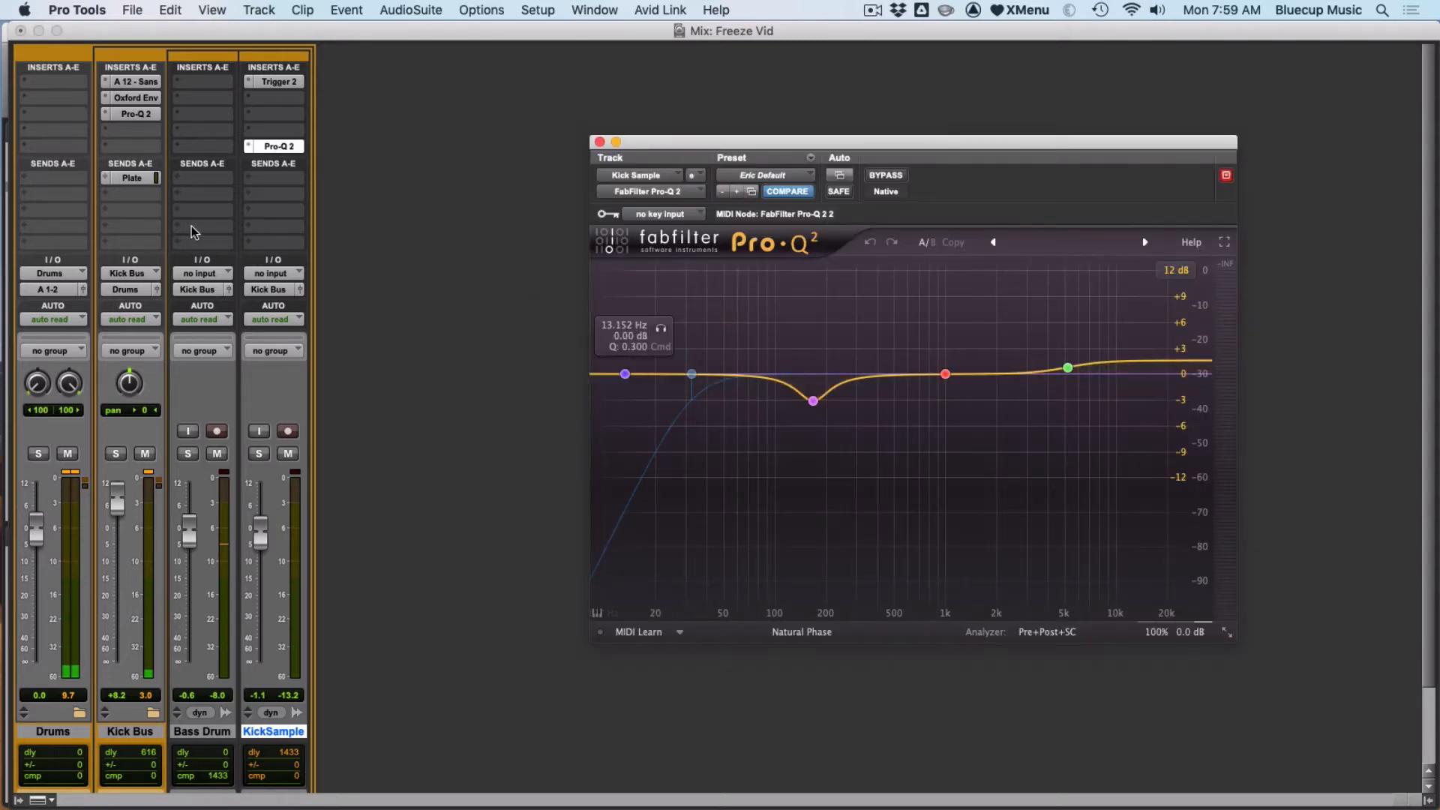
right_click(285, 84)
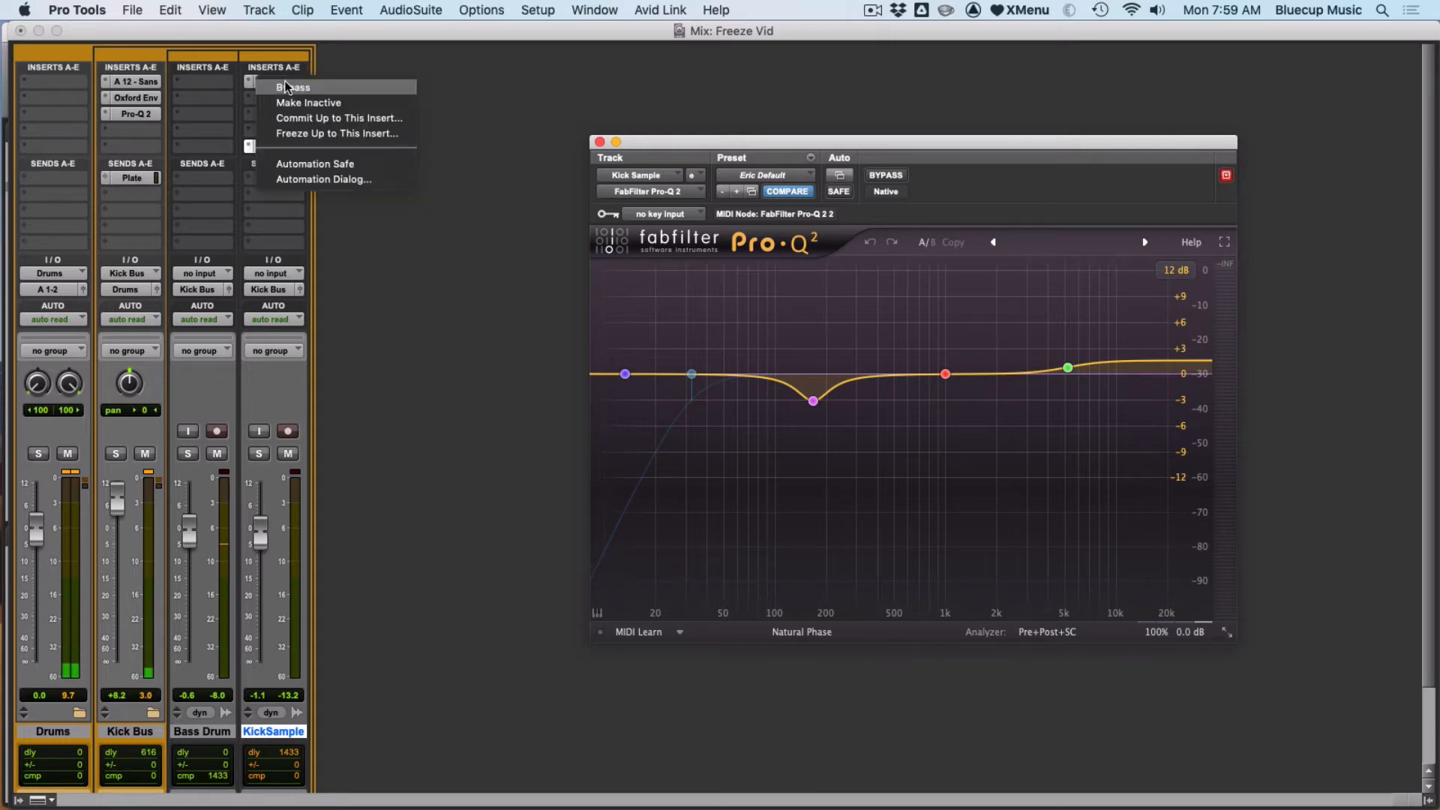
click(312, 134)
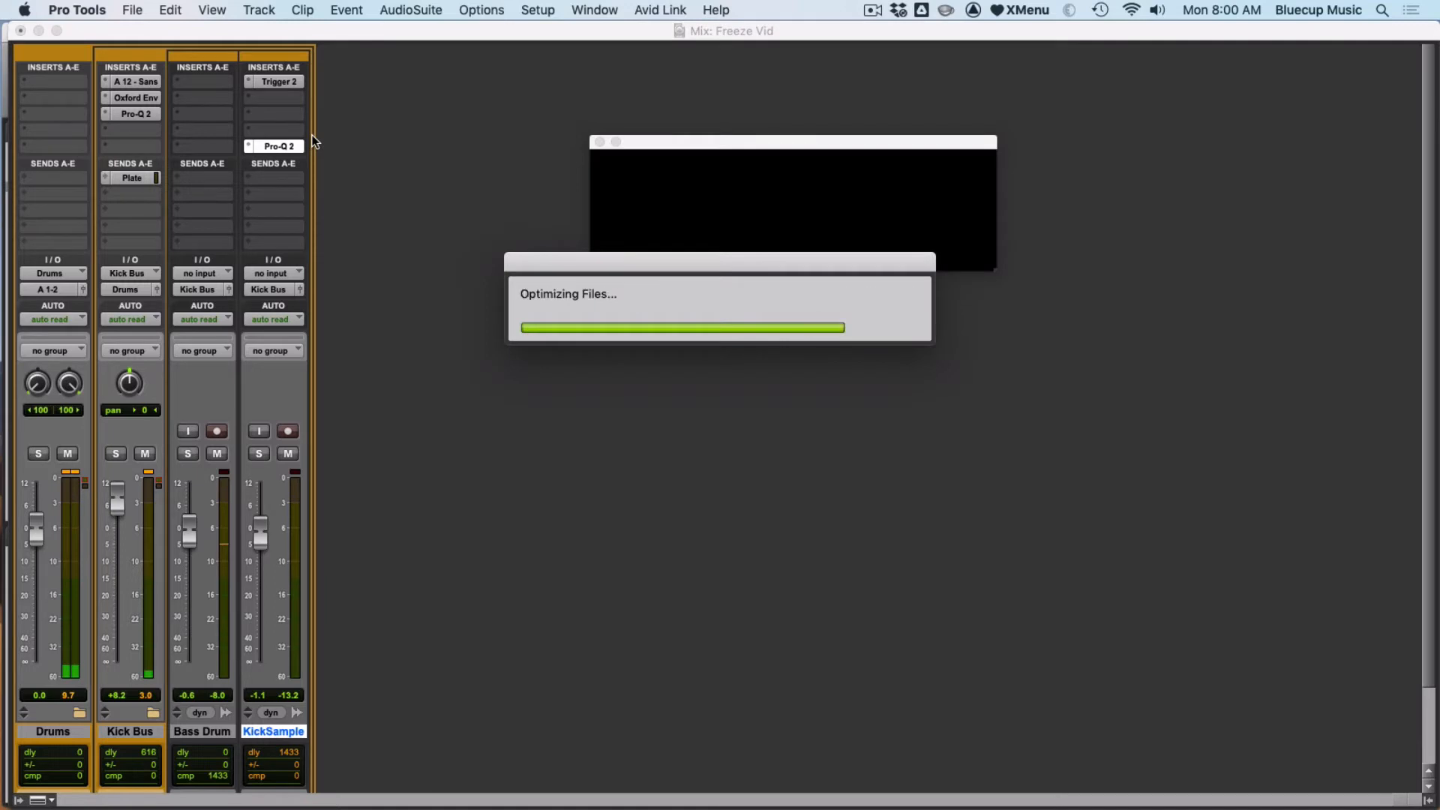
- Try to open the KickSample track's Pro-Q 2 insert and review the track in the Edit window
click(275, 147)
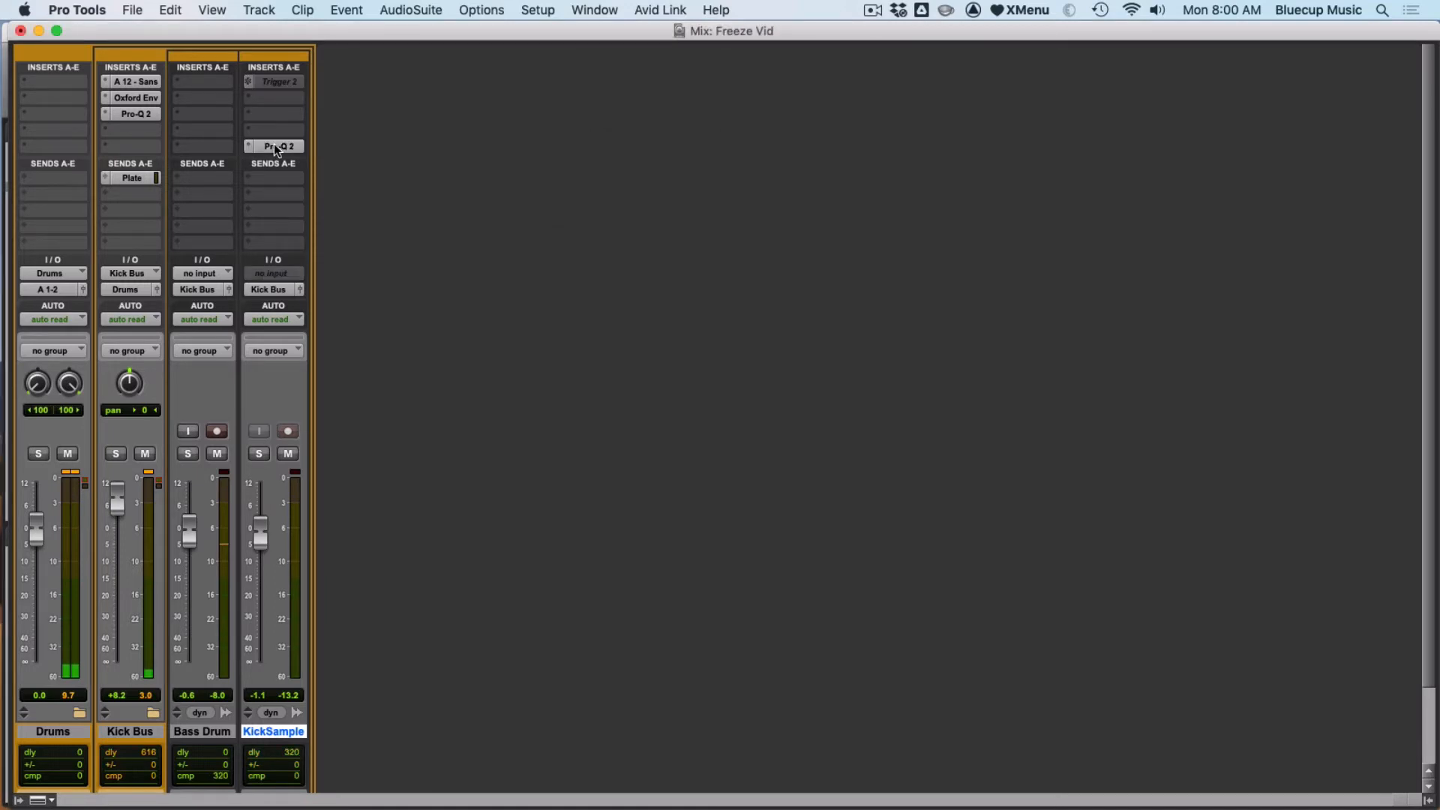
click(275, 147)
click(275, 147)
key(super+equal)
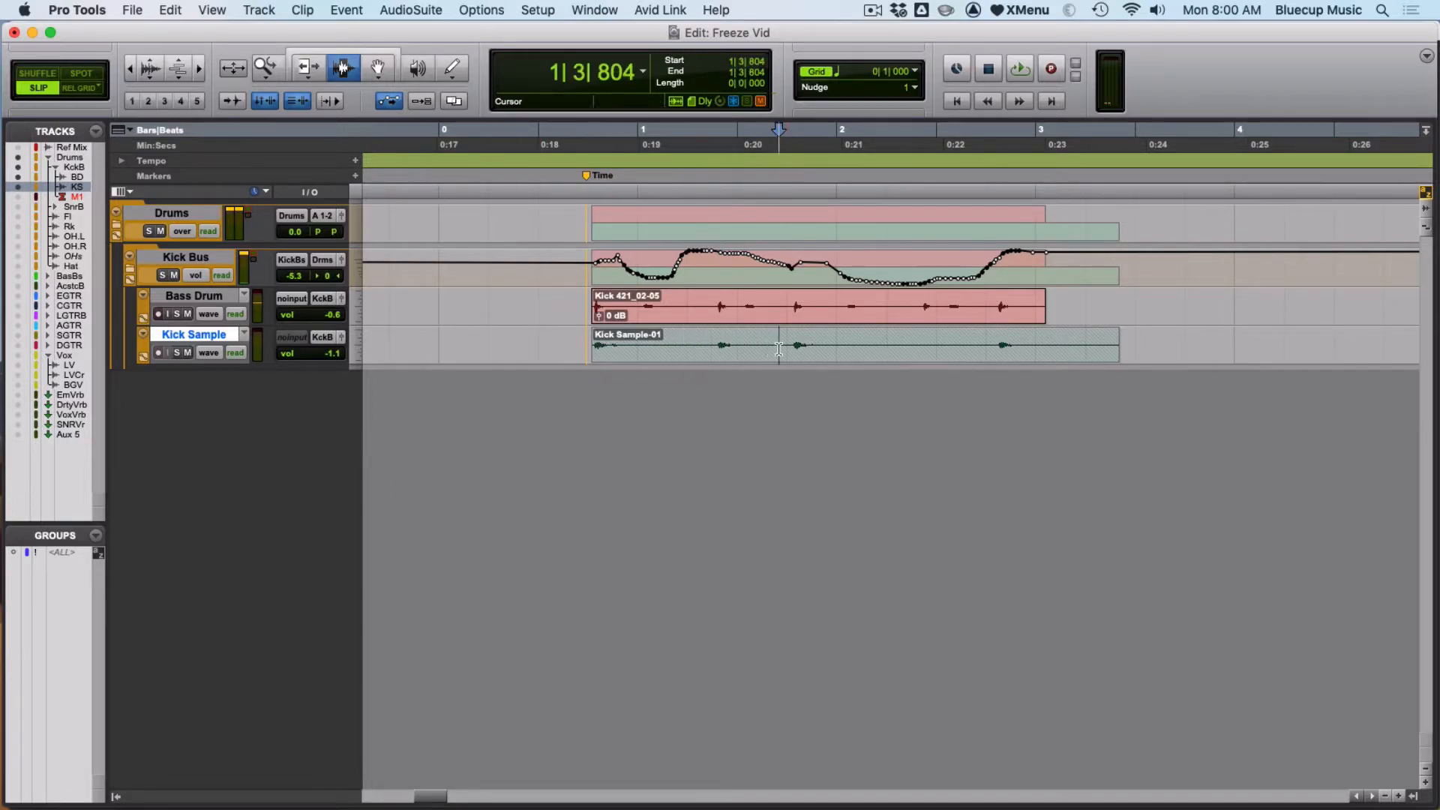
key(super+equal)
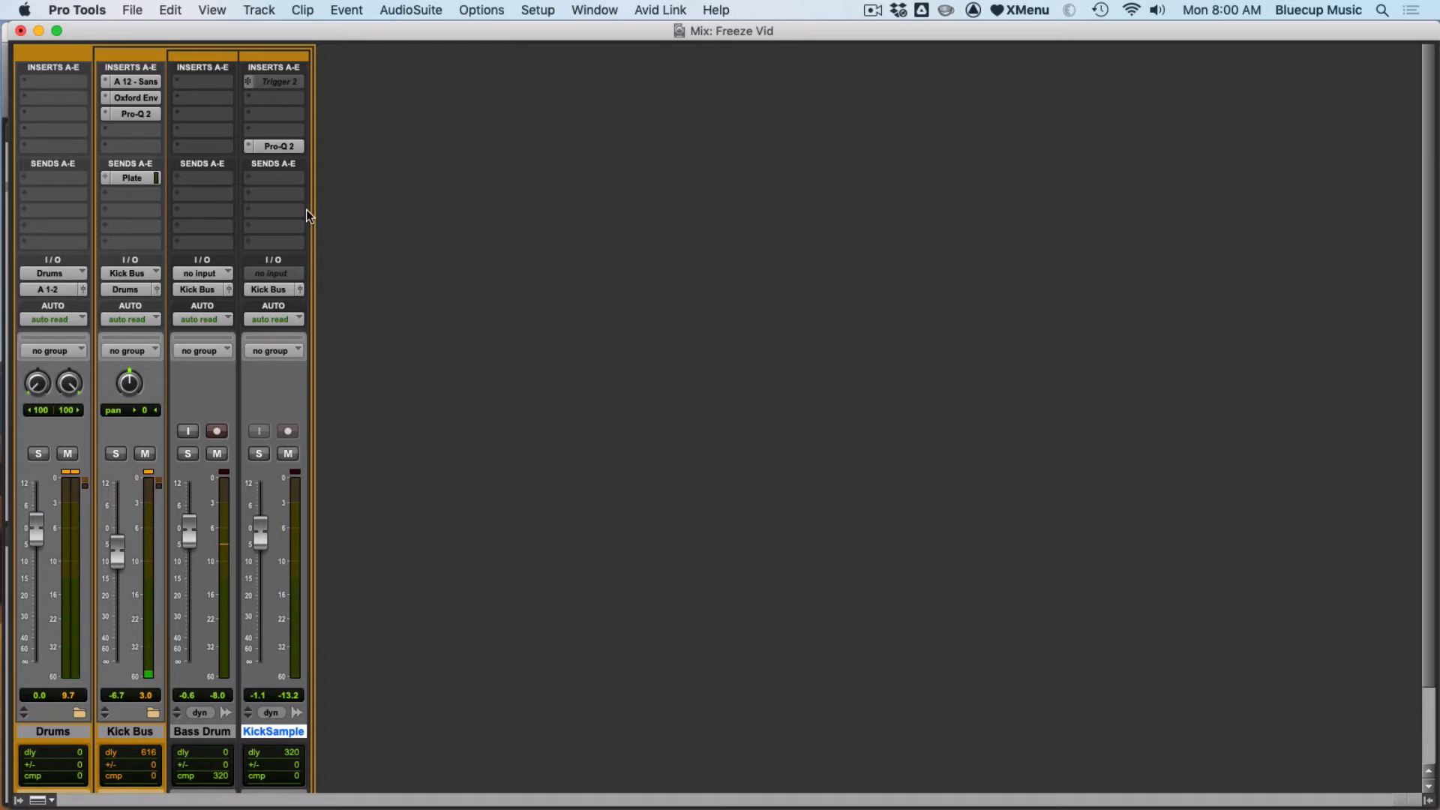
- Examine the insert and plugin menus available on the frozen KickSample track
right_click(277, 81)
click(276, 255)
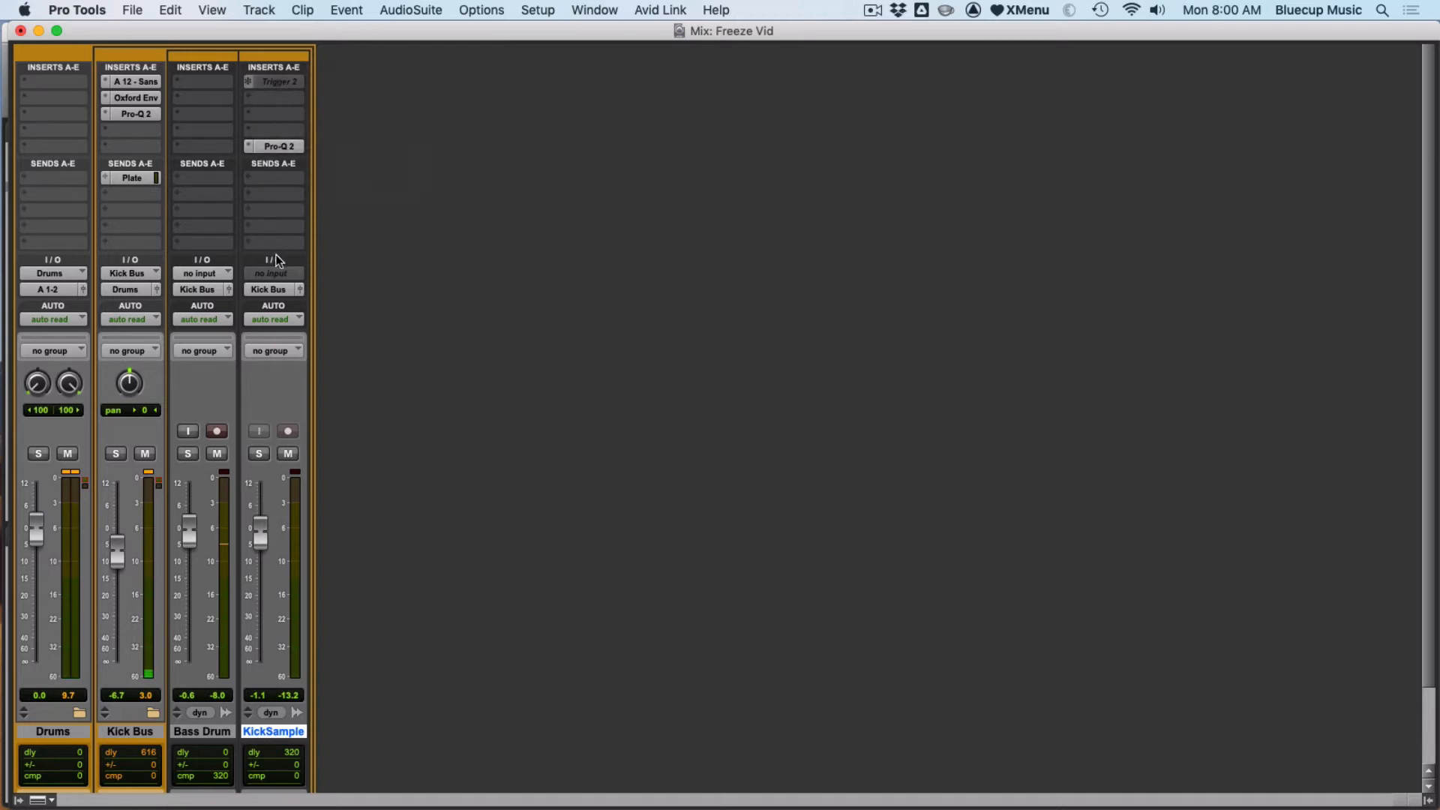
click(252, 82)
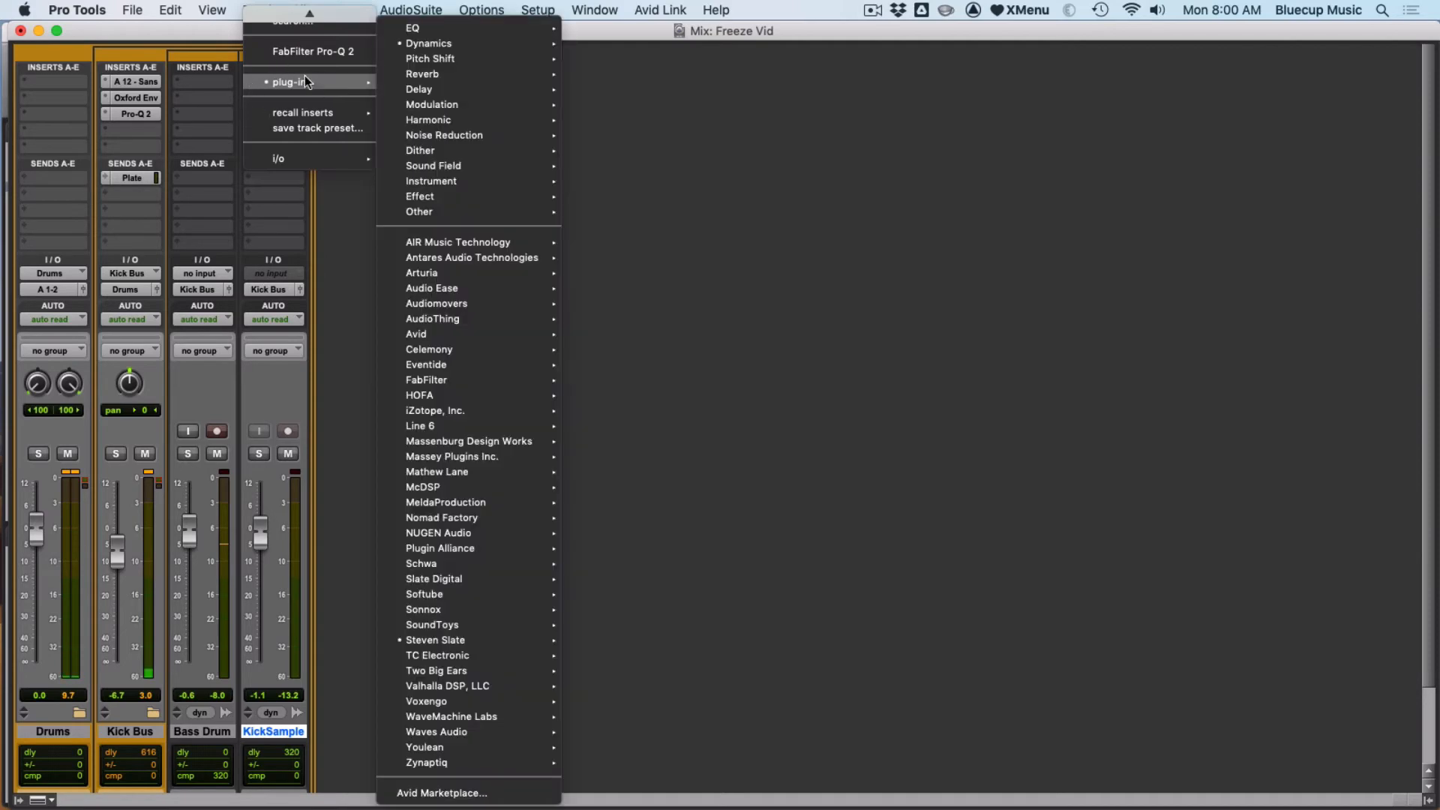
click(206, 114)
click(212, 10)
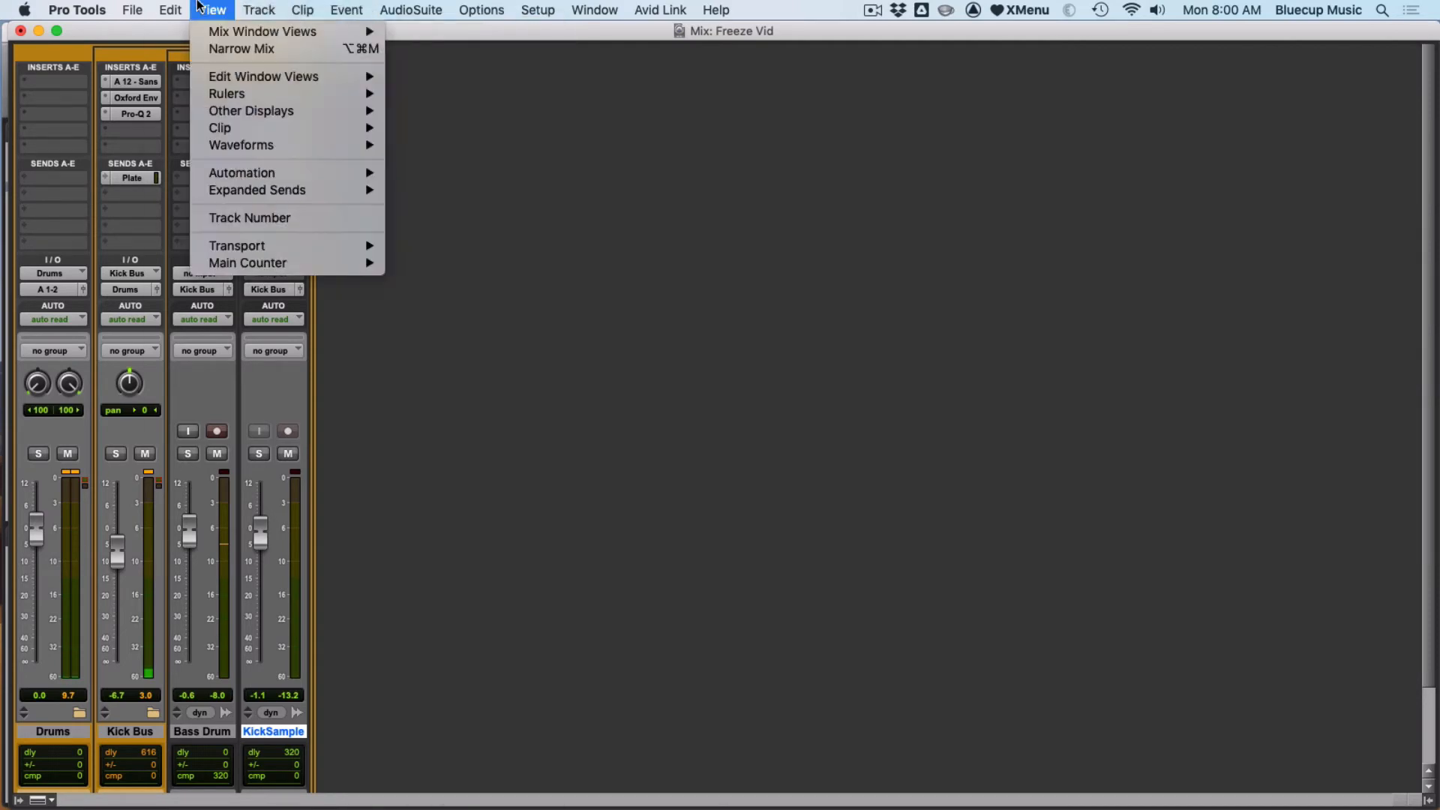
click(164, 9)
right_click(254, 80)
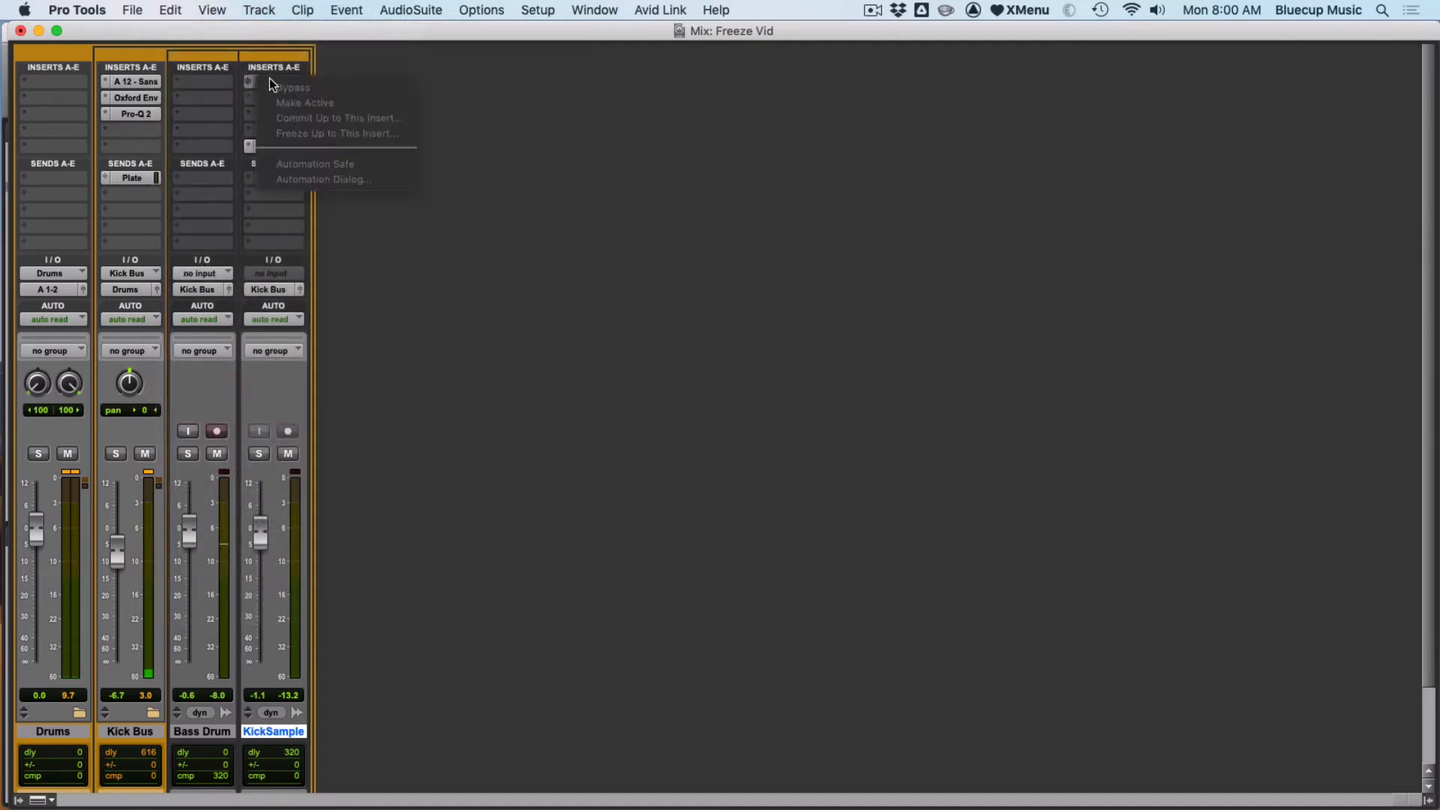
click(430, 171)
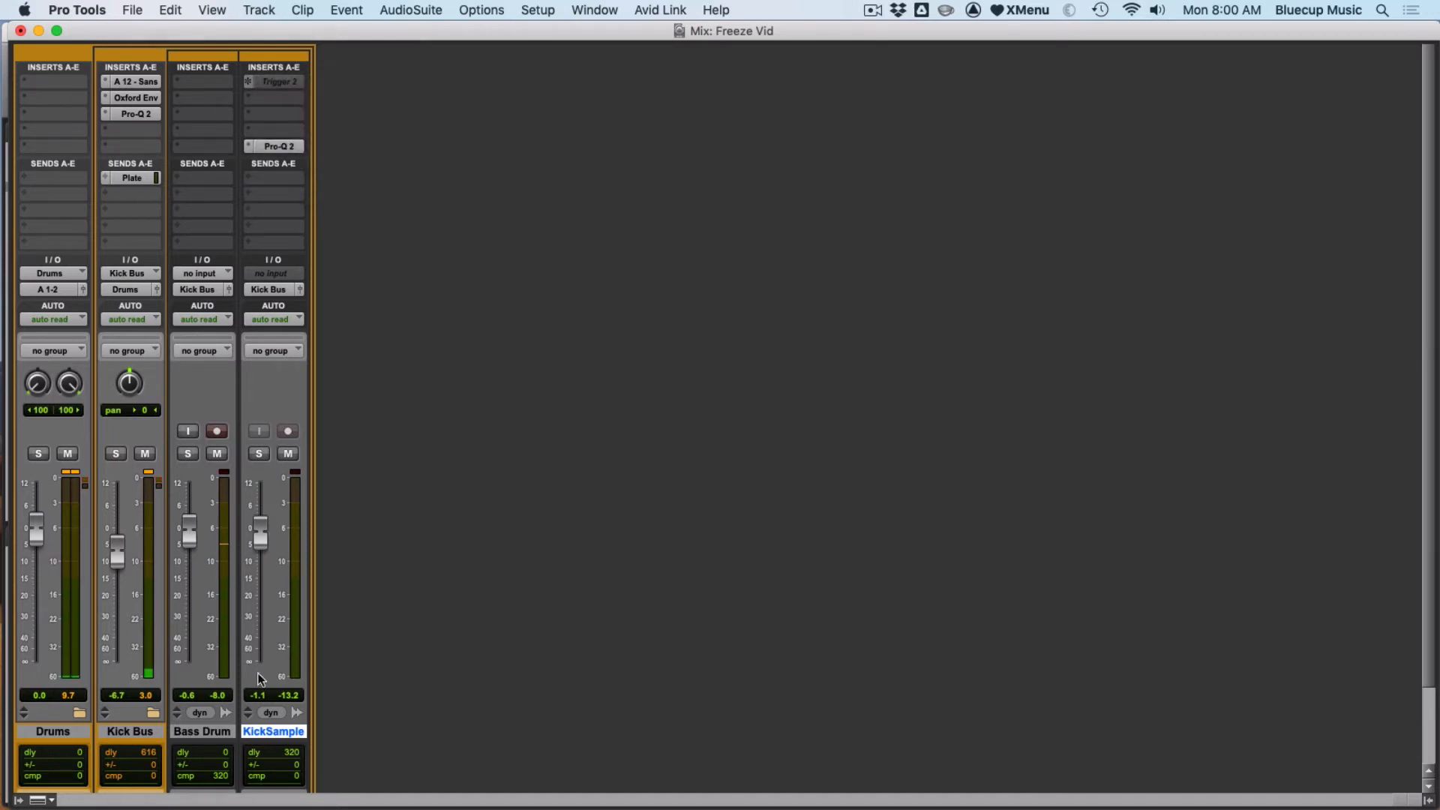
- Unfreeze the KickSample track
right_click(289, 735)
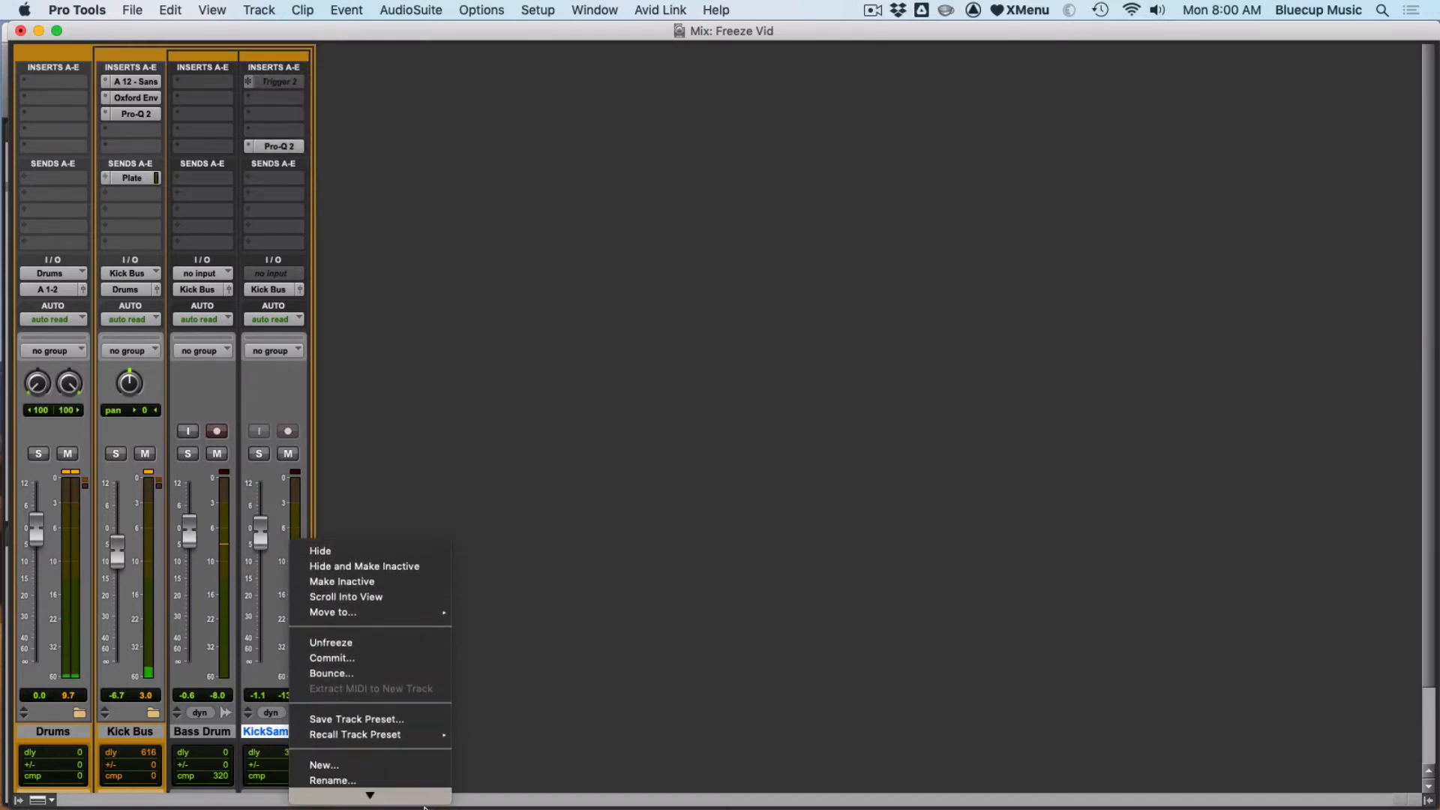
click(396, 615)
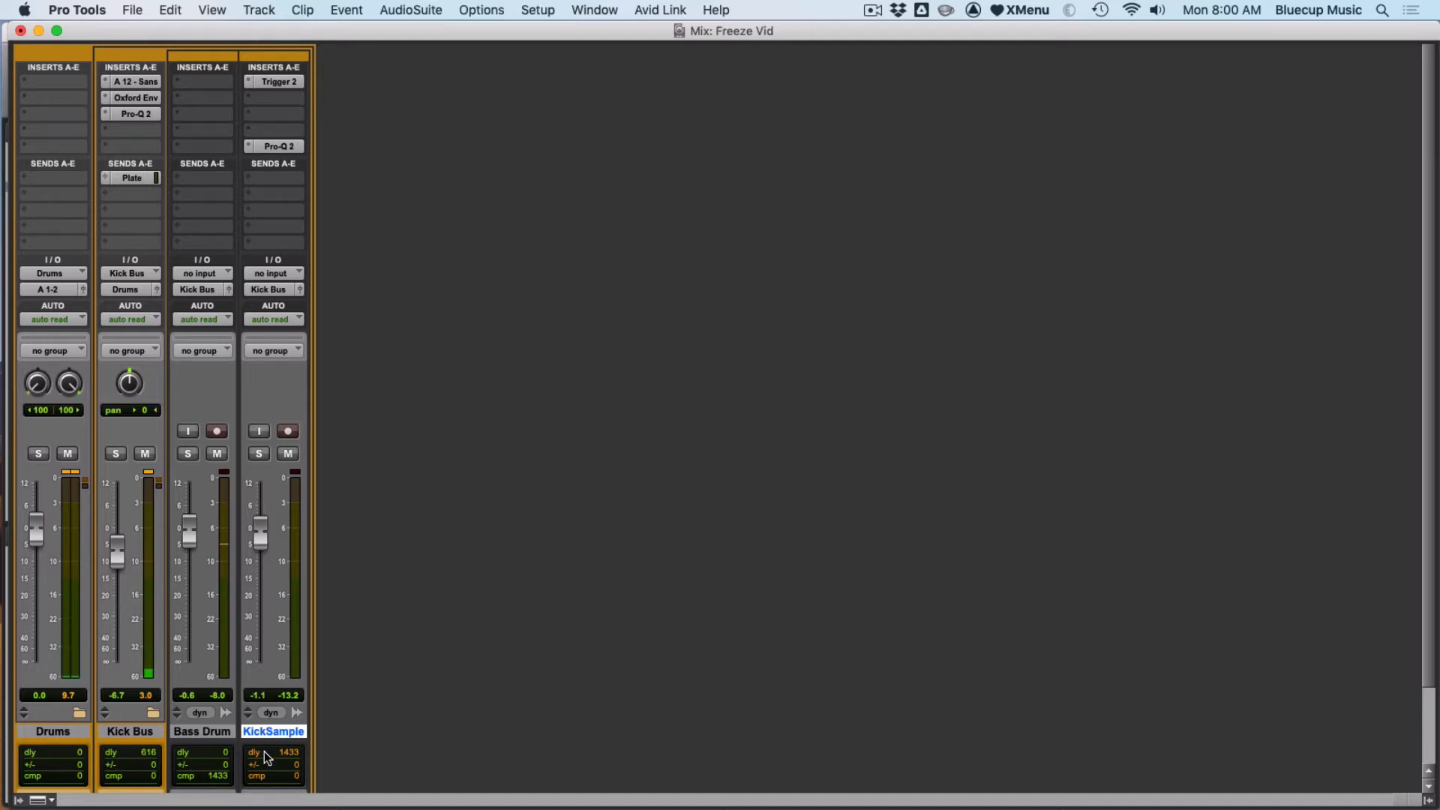
- Commit the Kick Bus track up to its A 12 - Sans insert, committing the whole Track with default options
click(219, 733)
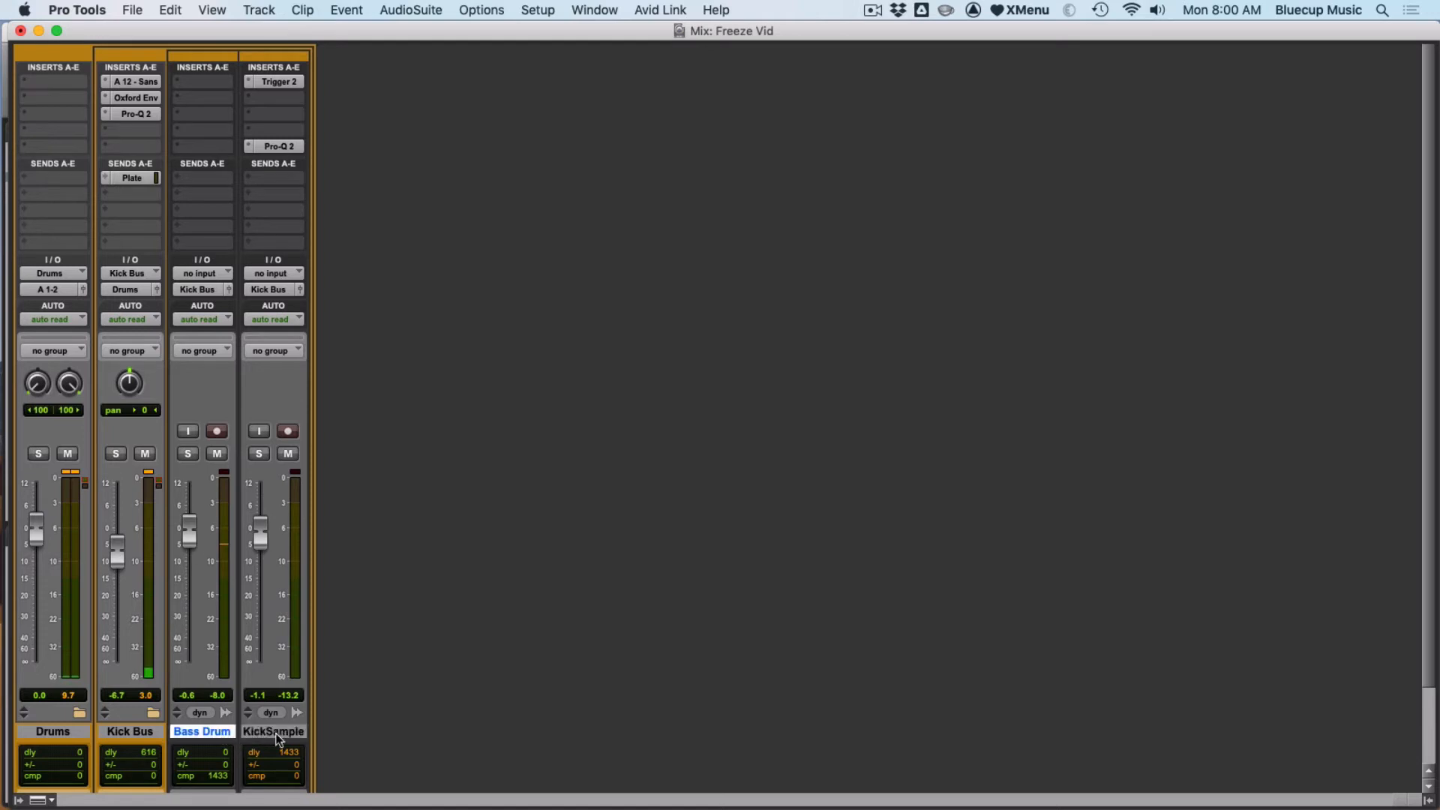
click(124, 729)
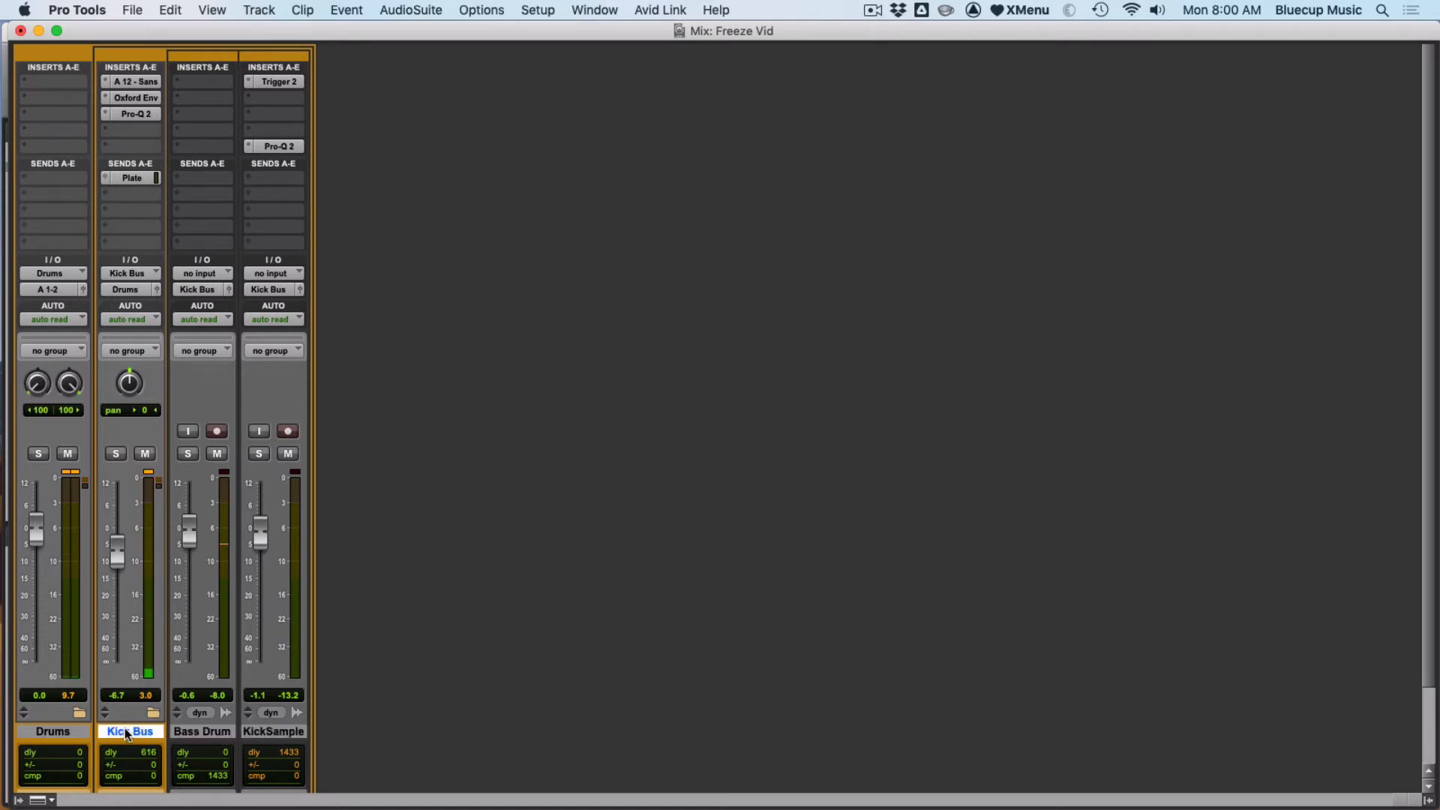
click(146, 82)
right_click(144, 81)
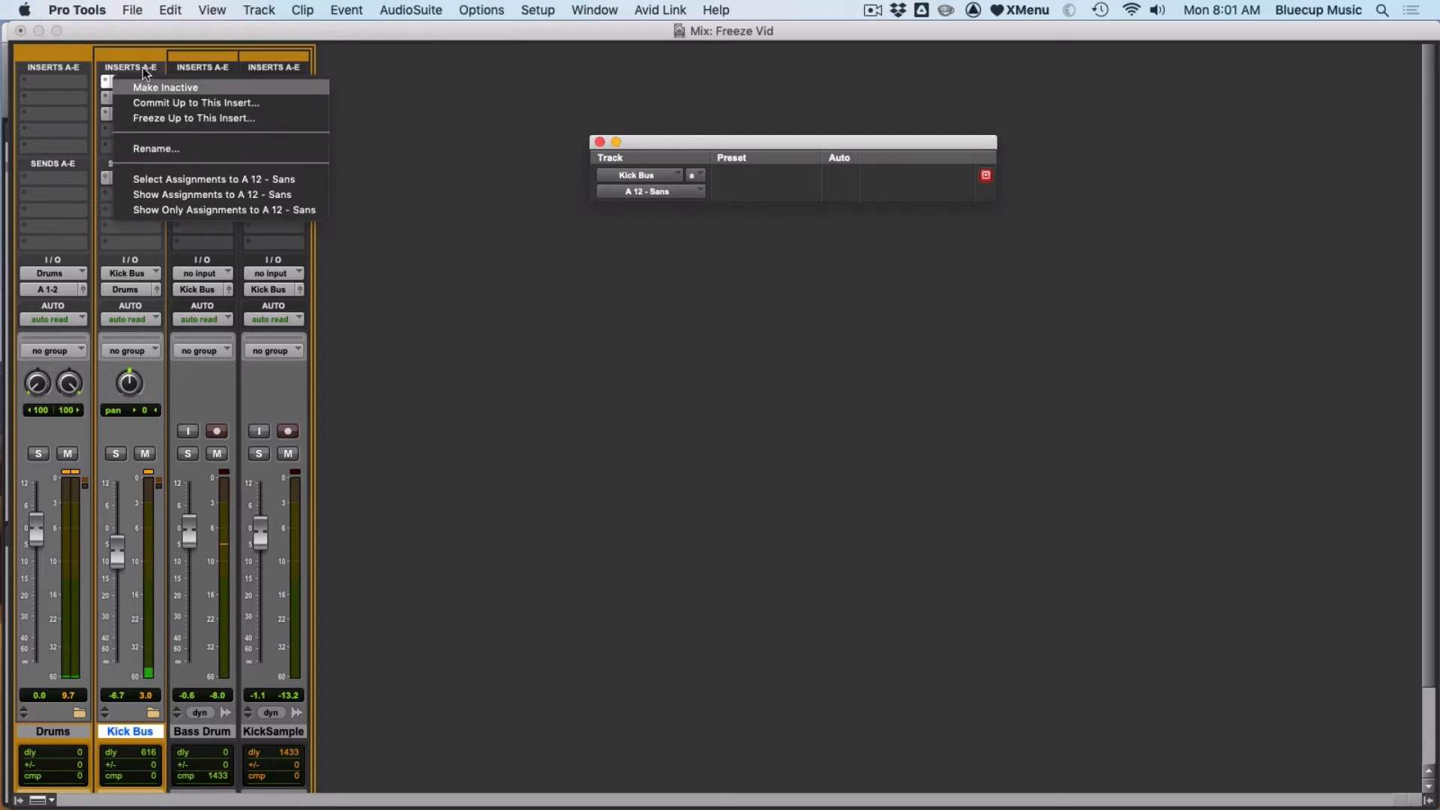
click(220, 107)
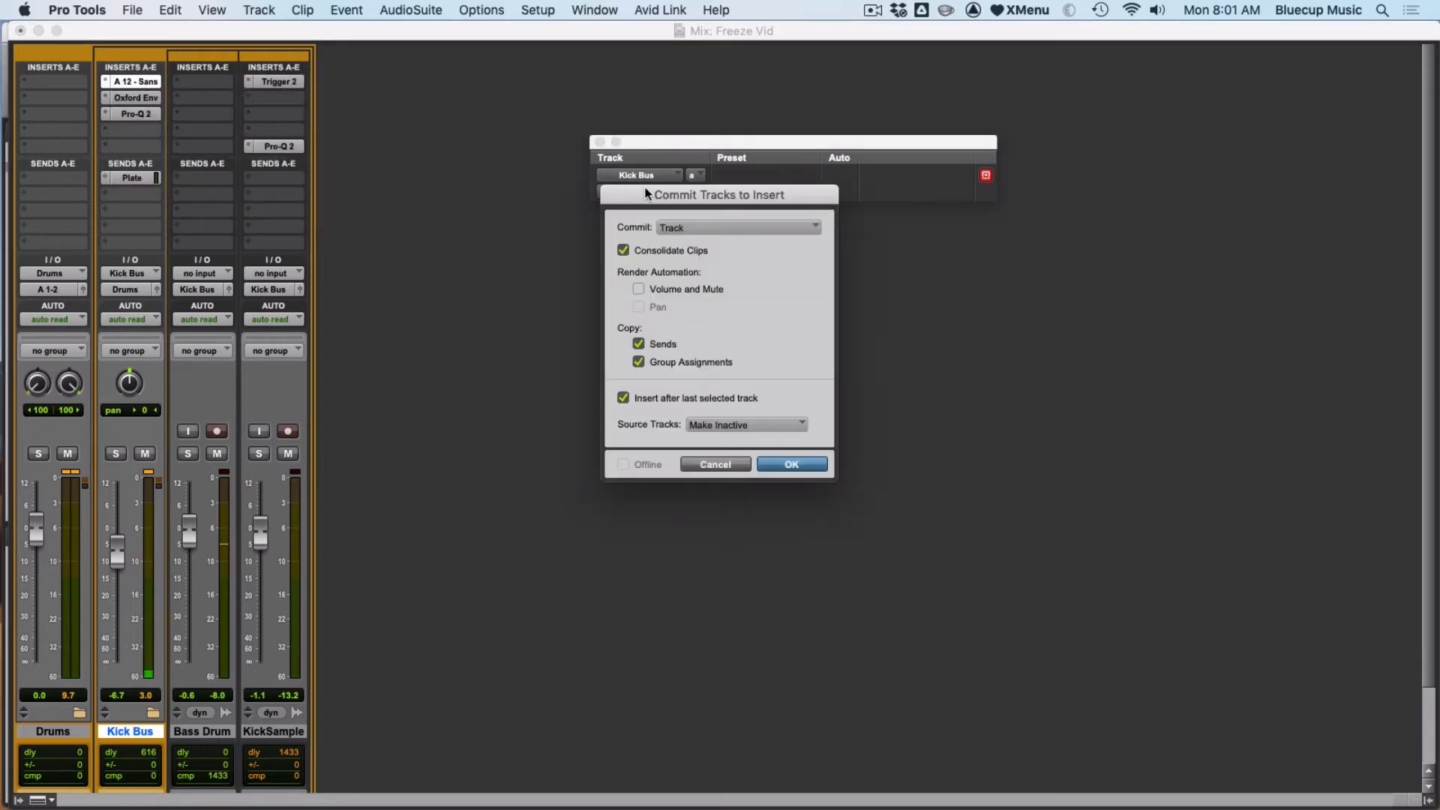
drag(640, 190, 556, 358)
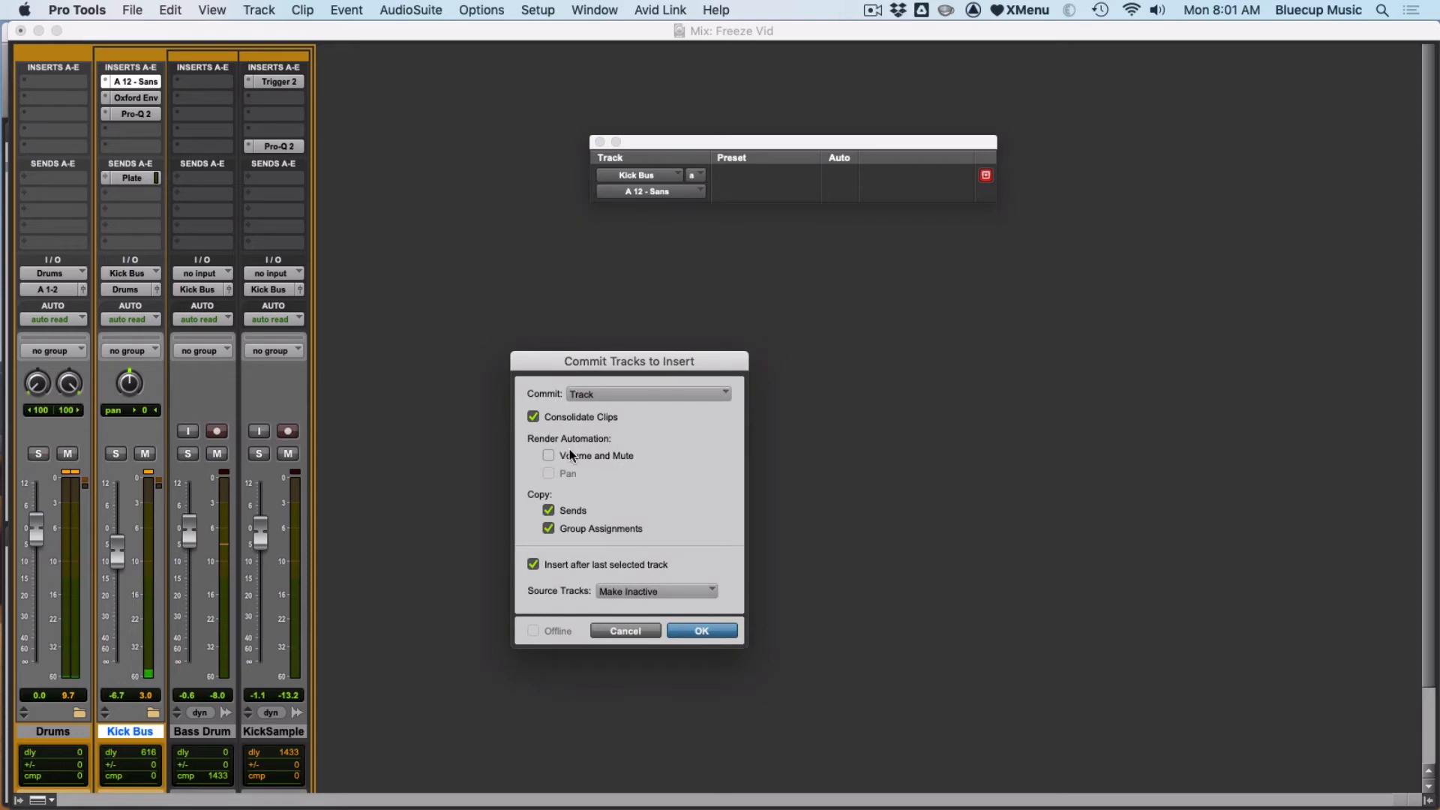
click(583, 394)
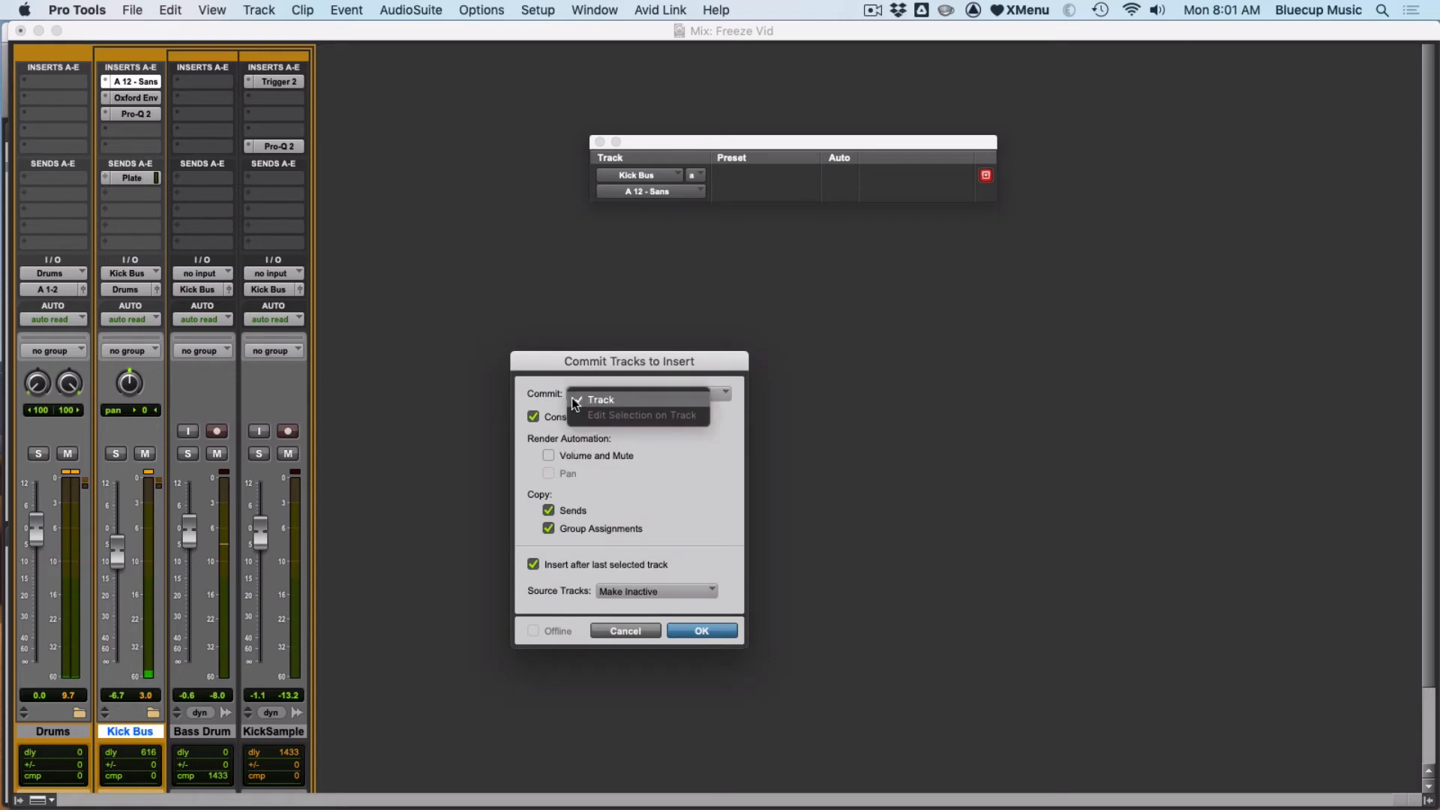
click(552, 401)
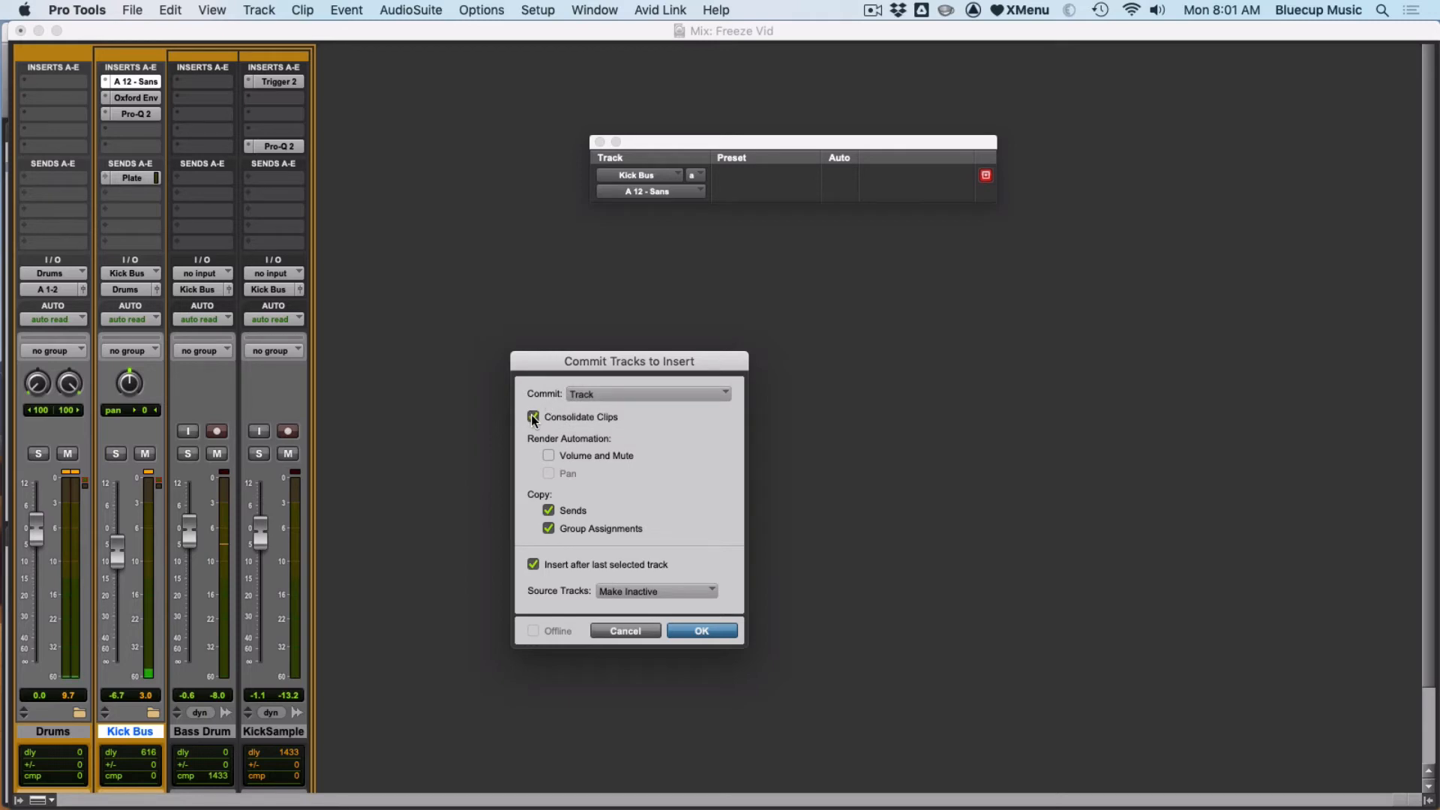
click(549, 456)
click(549, 456)
click(700, 634)
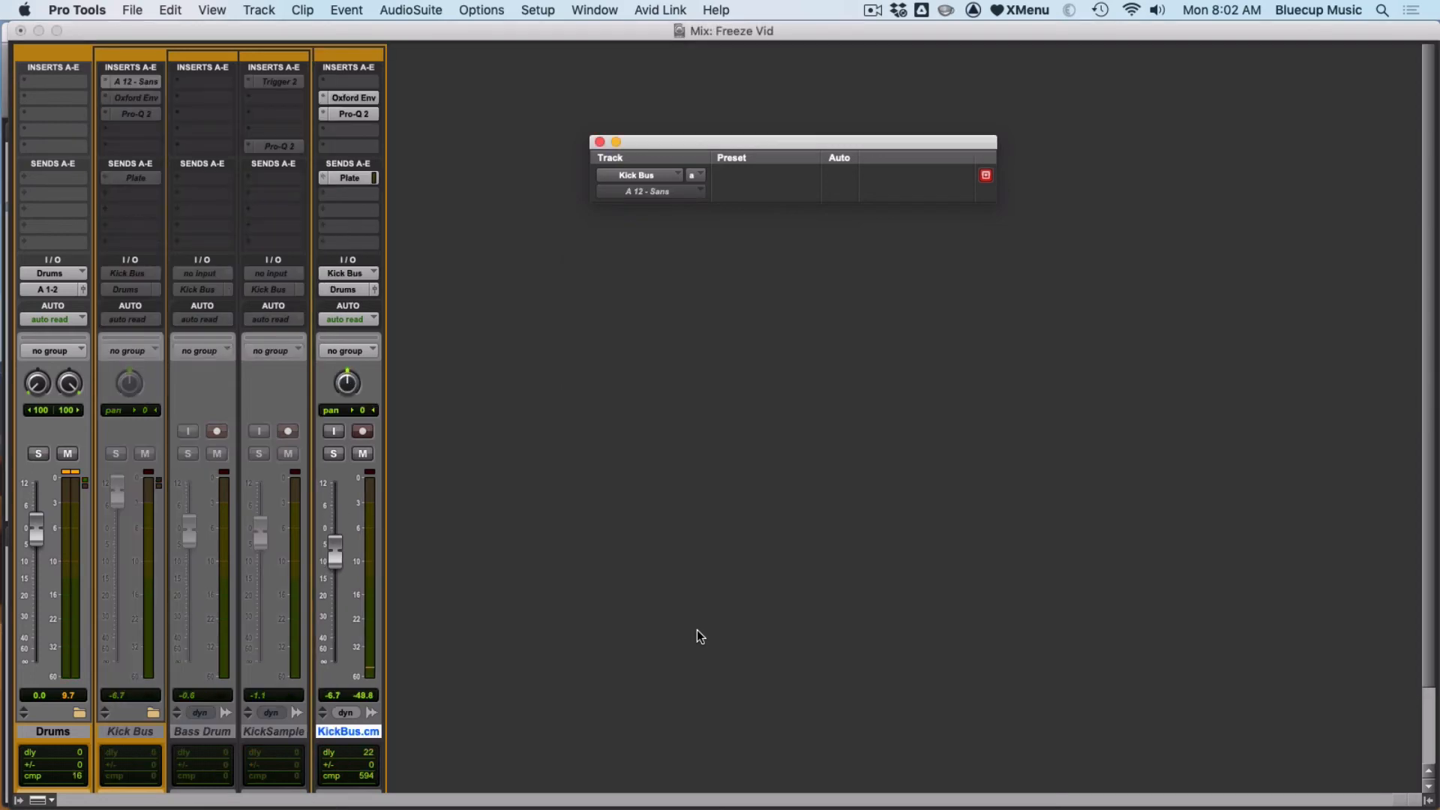
- Inspect the committed KickBus.cm track's name and its Oxford Envolution plugin
double_click(334, 731)
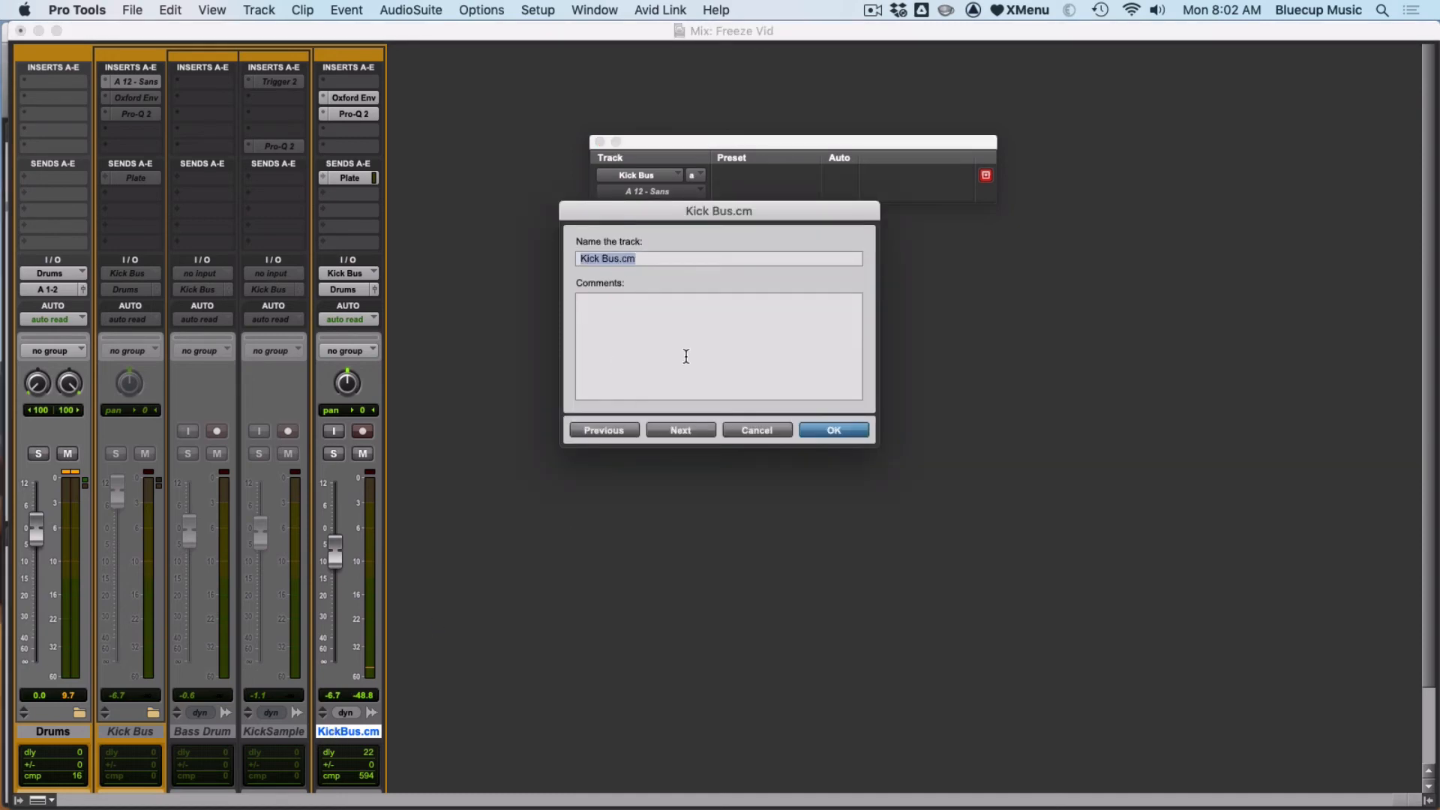
click(810, 433)
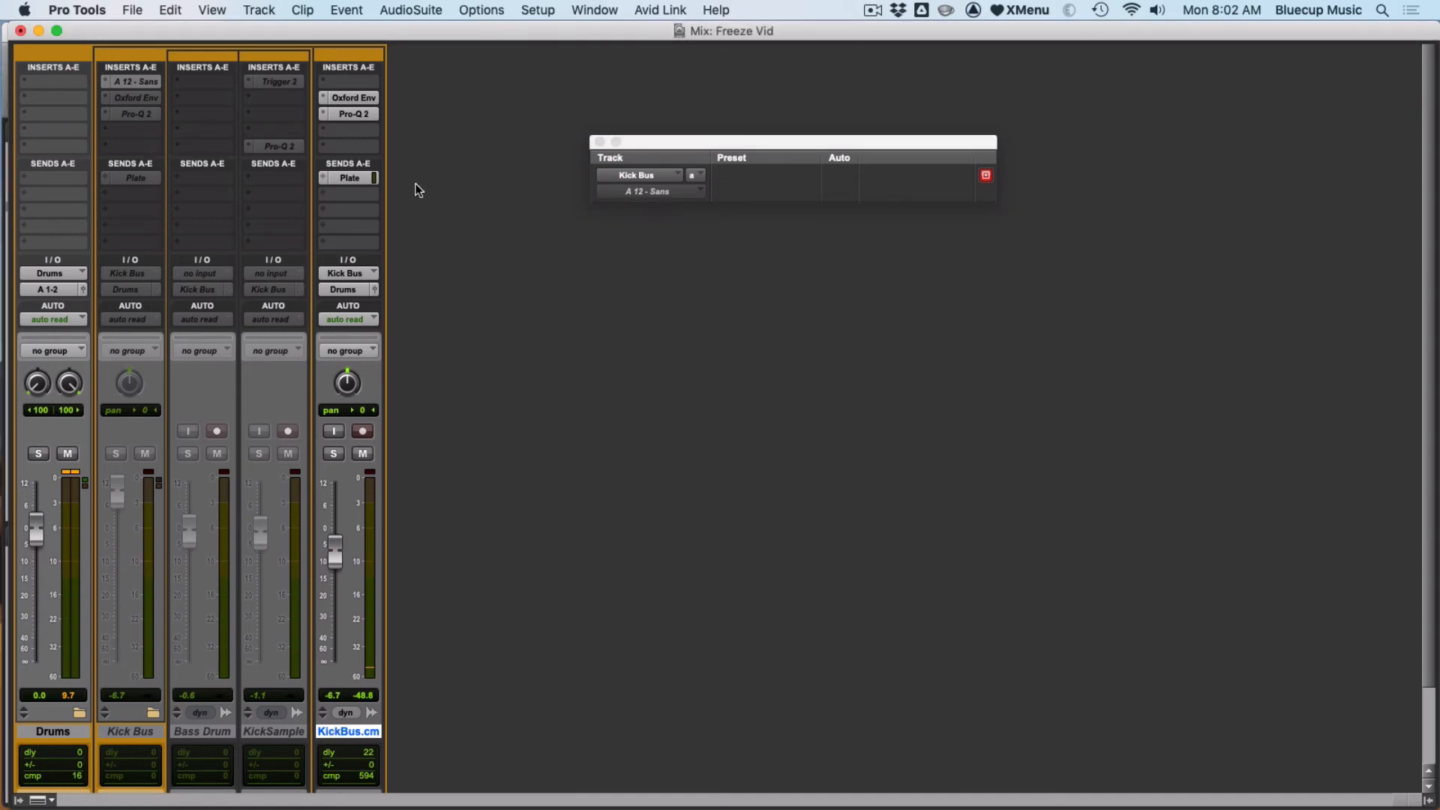
click(347, 99)
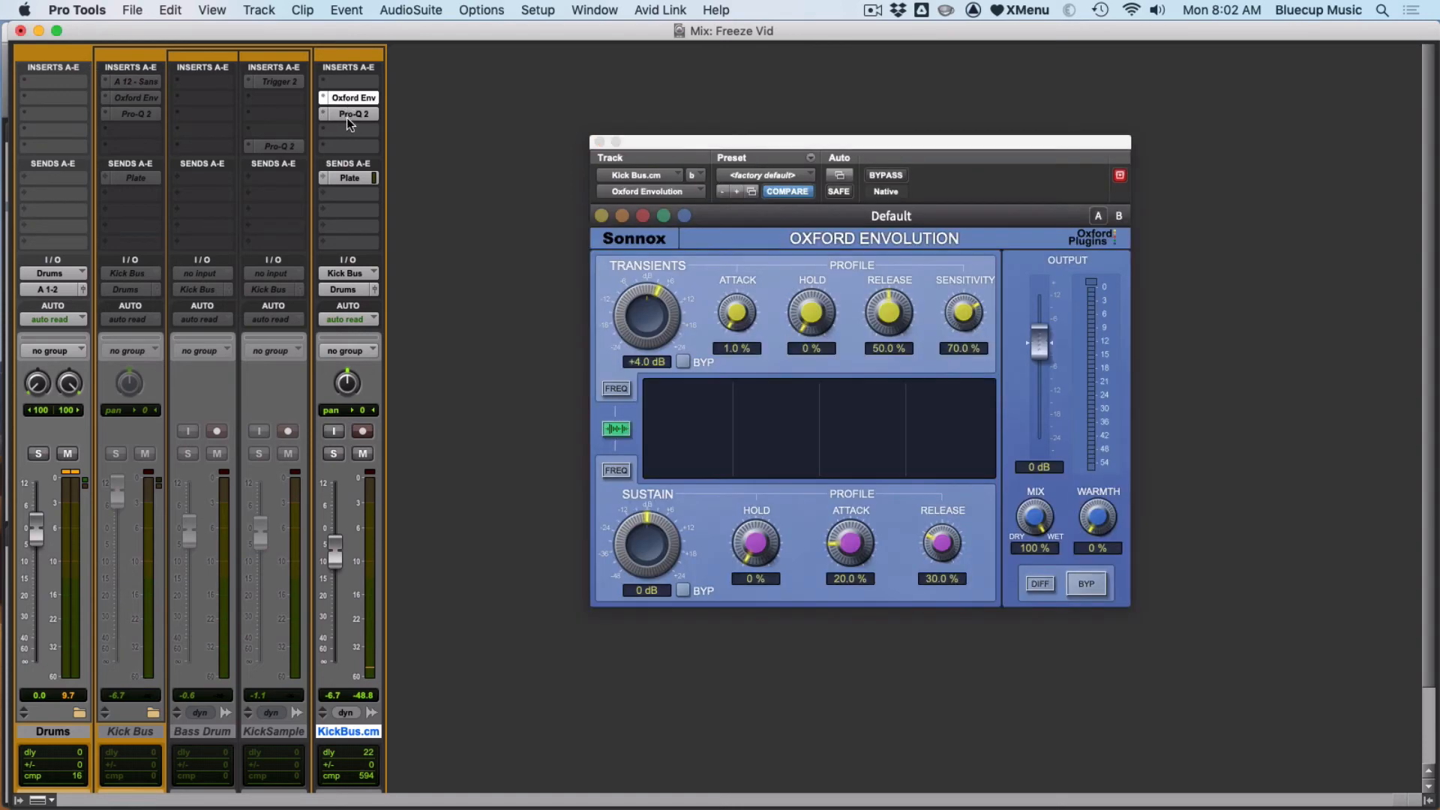
click(349, 116)
click(599, 142)
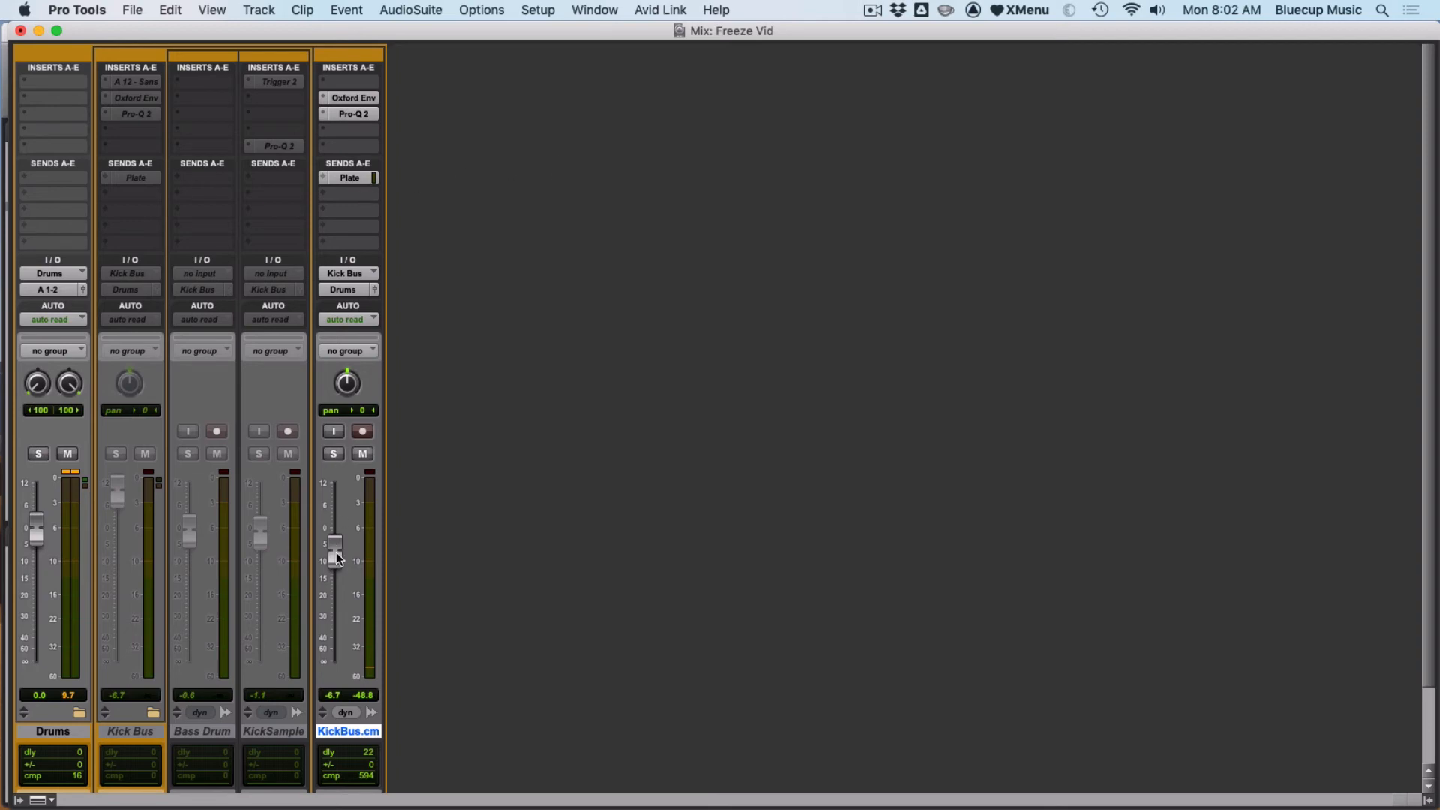
- Play the session and view the KickBus.cm track's volume automation in the Edit window
key(space)
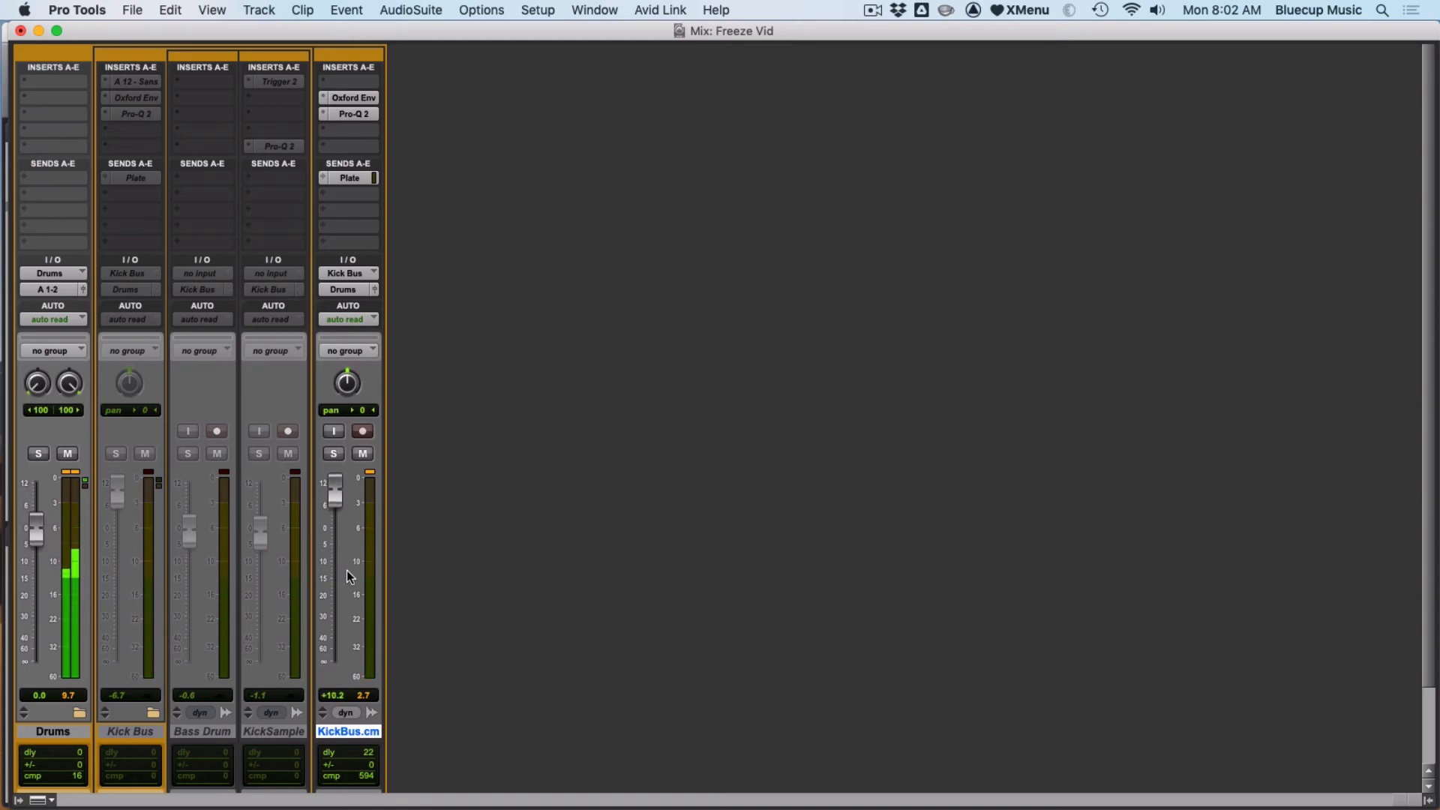
key(super+equal)
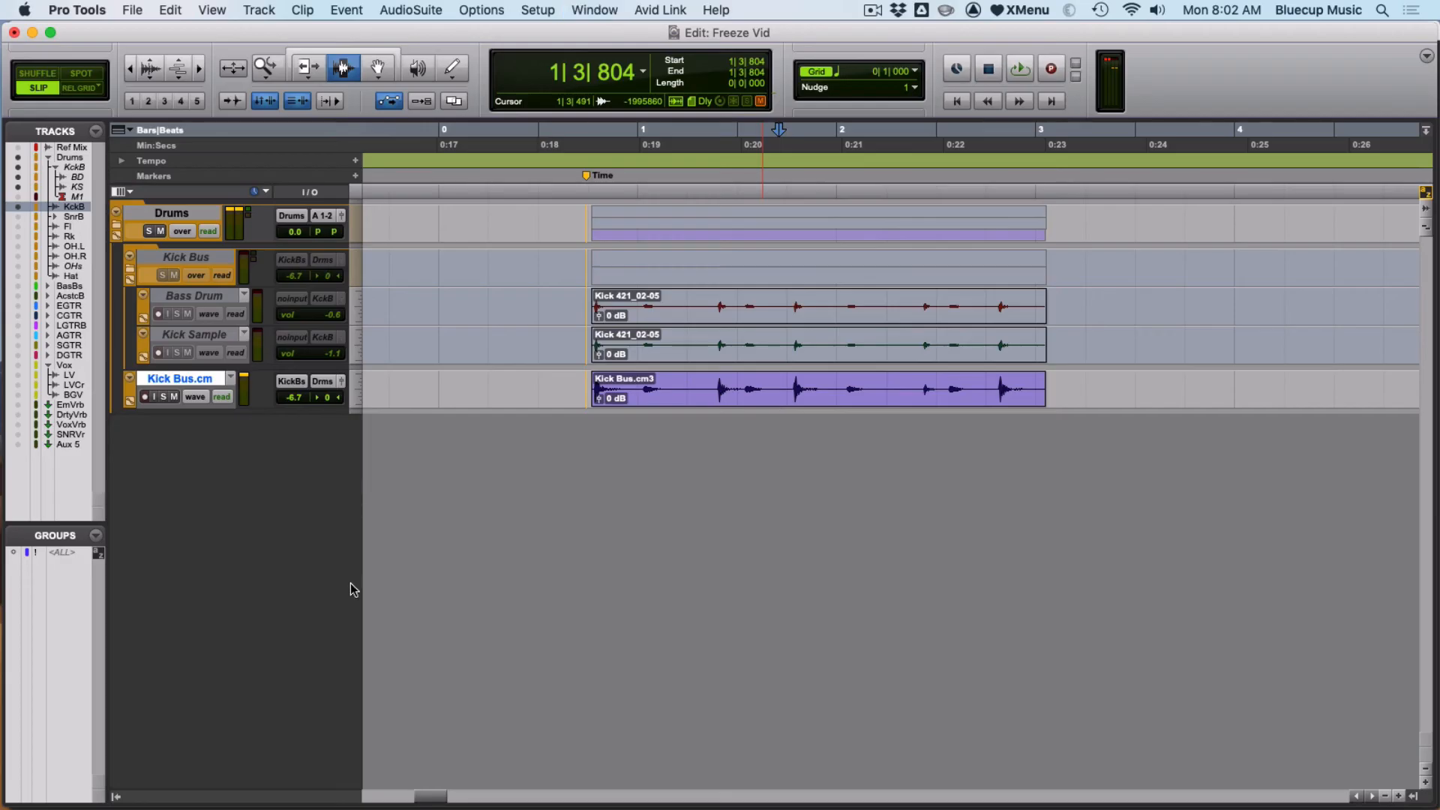
click(633, 401)
key(ctrl+minus)
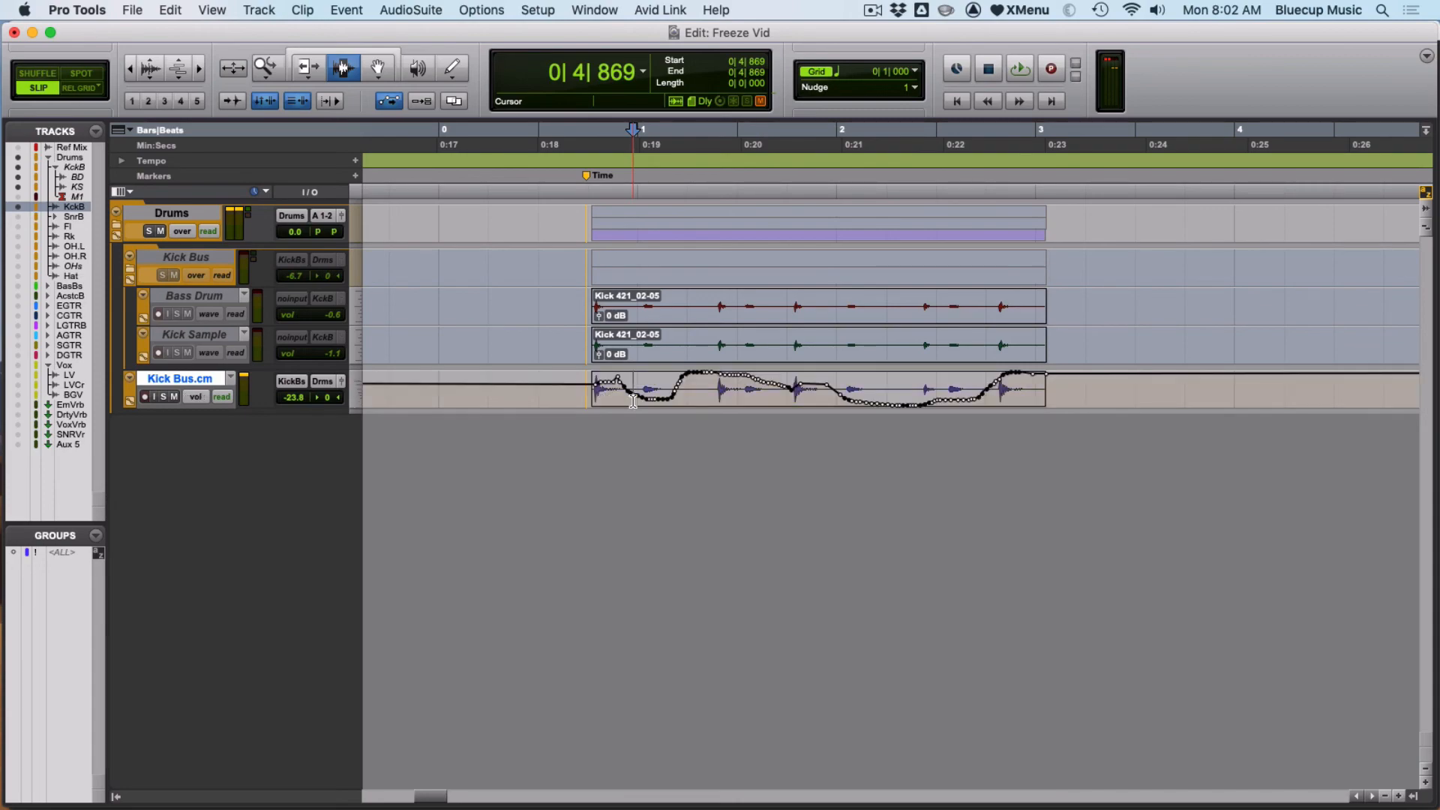
key(ctrl+minus)
key(super+equal)
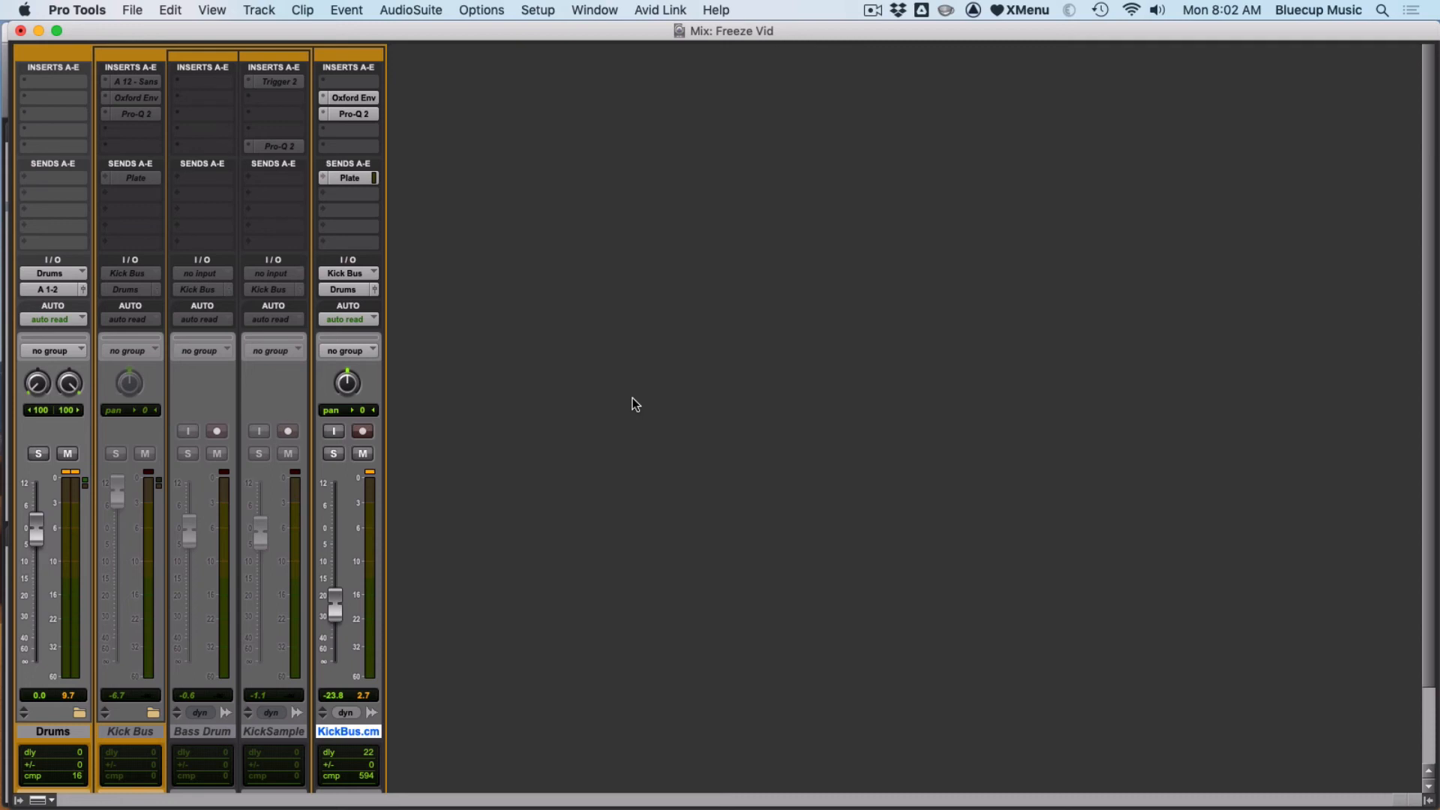
- Make the committed KickBus.cm track inactive and make the original Kick Bus track active again
right_click(328, 733)
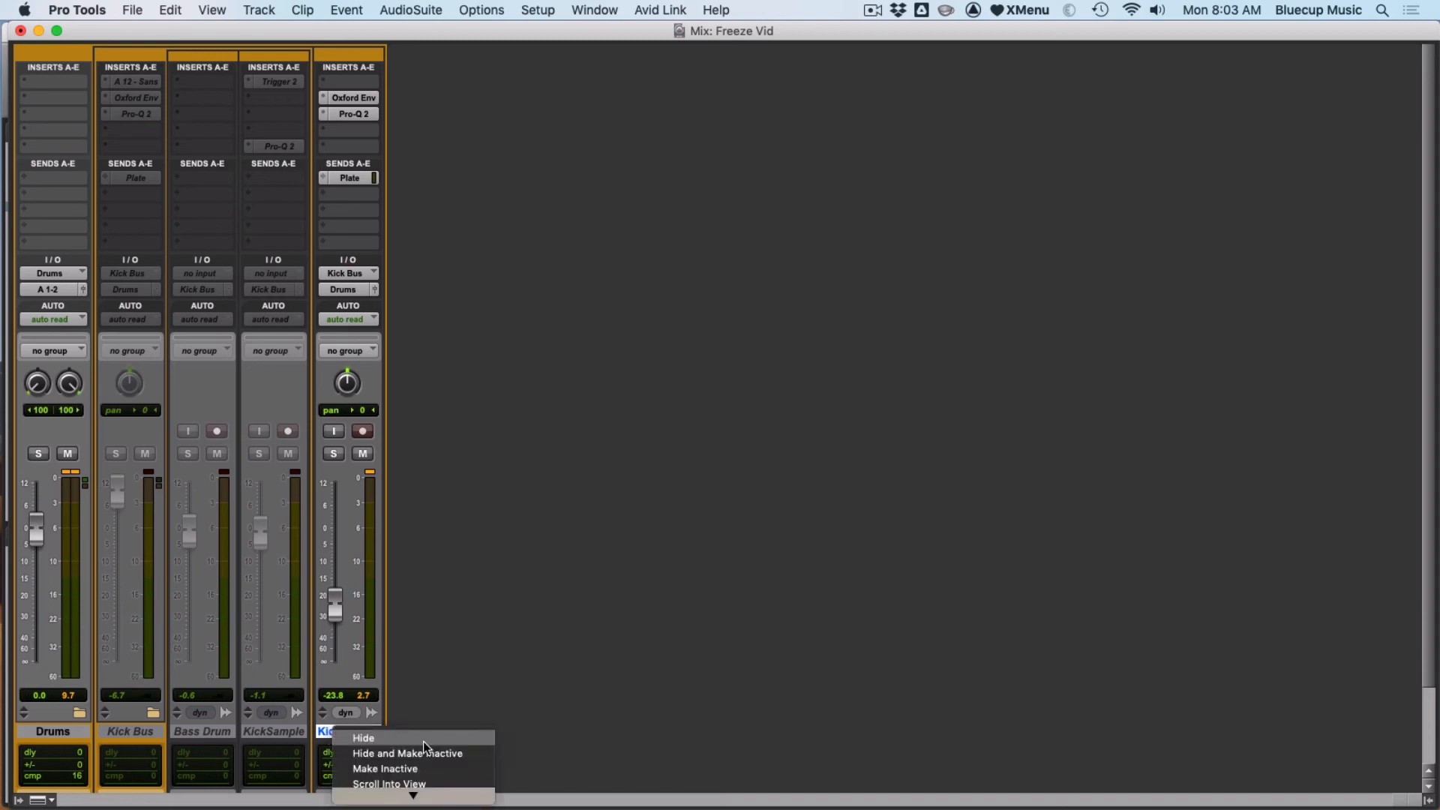
click(384, 769)
click(284, 731)
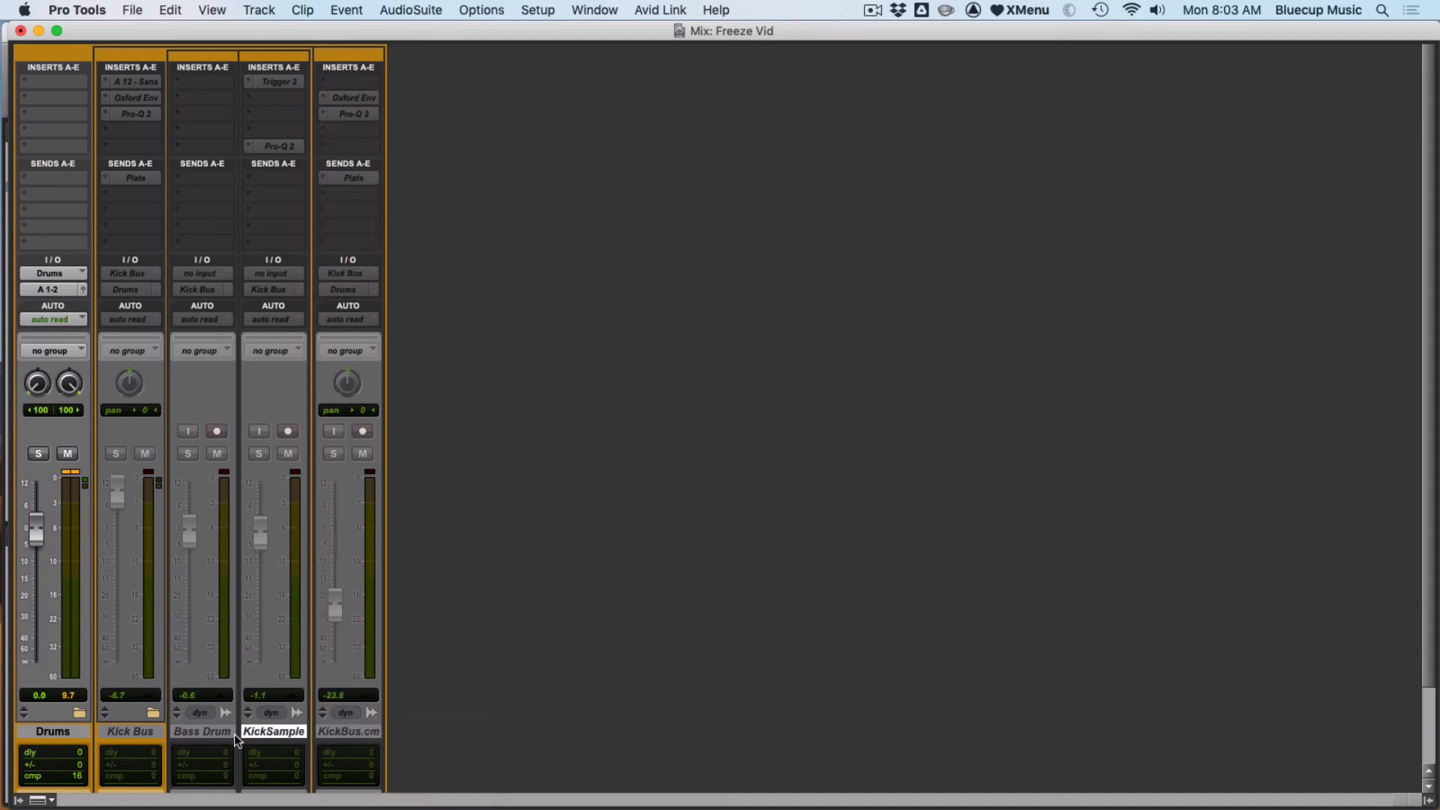
shift+click(147, 737)
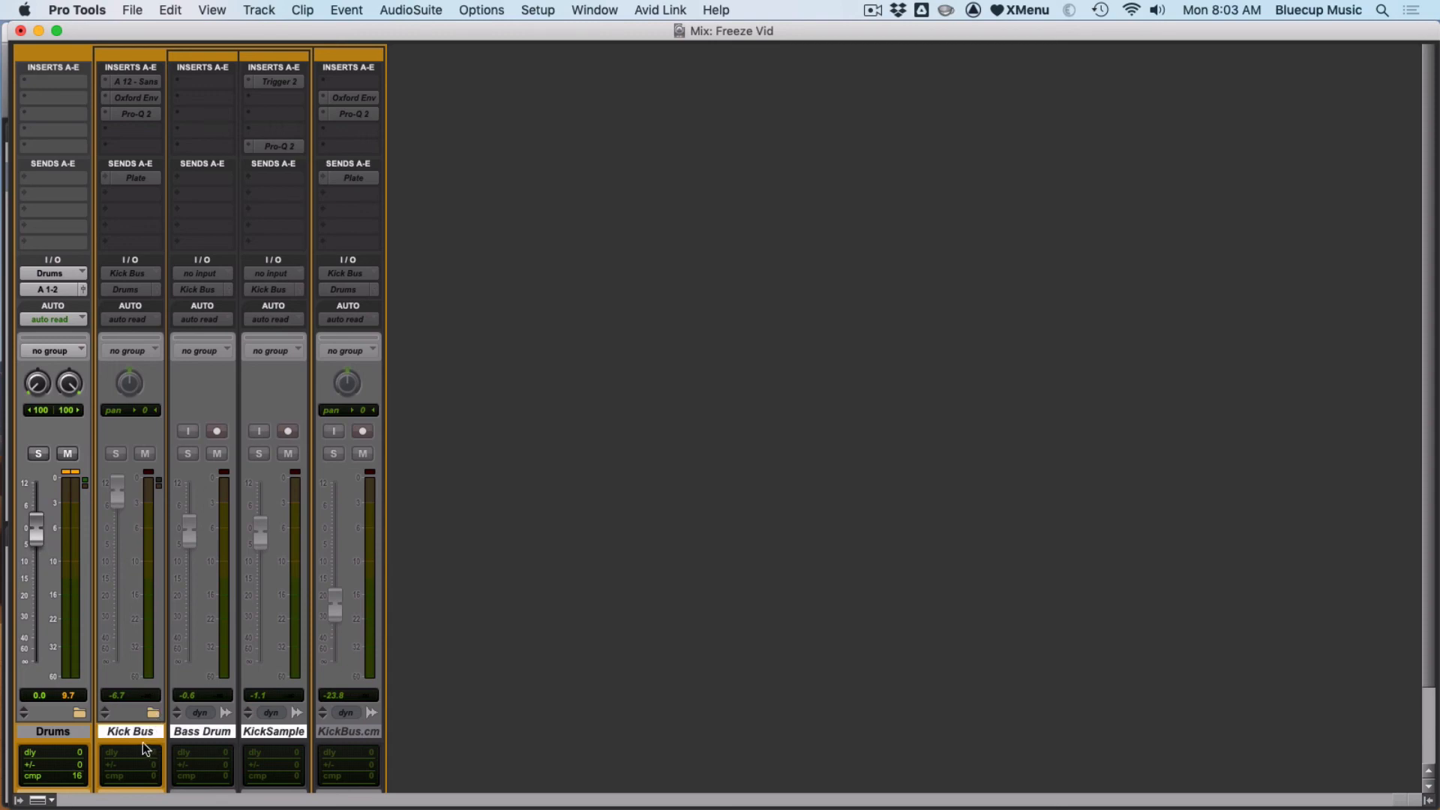
right_click(138, 730)
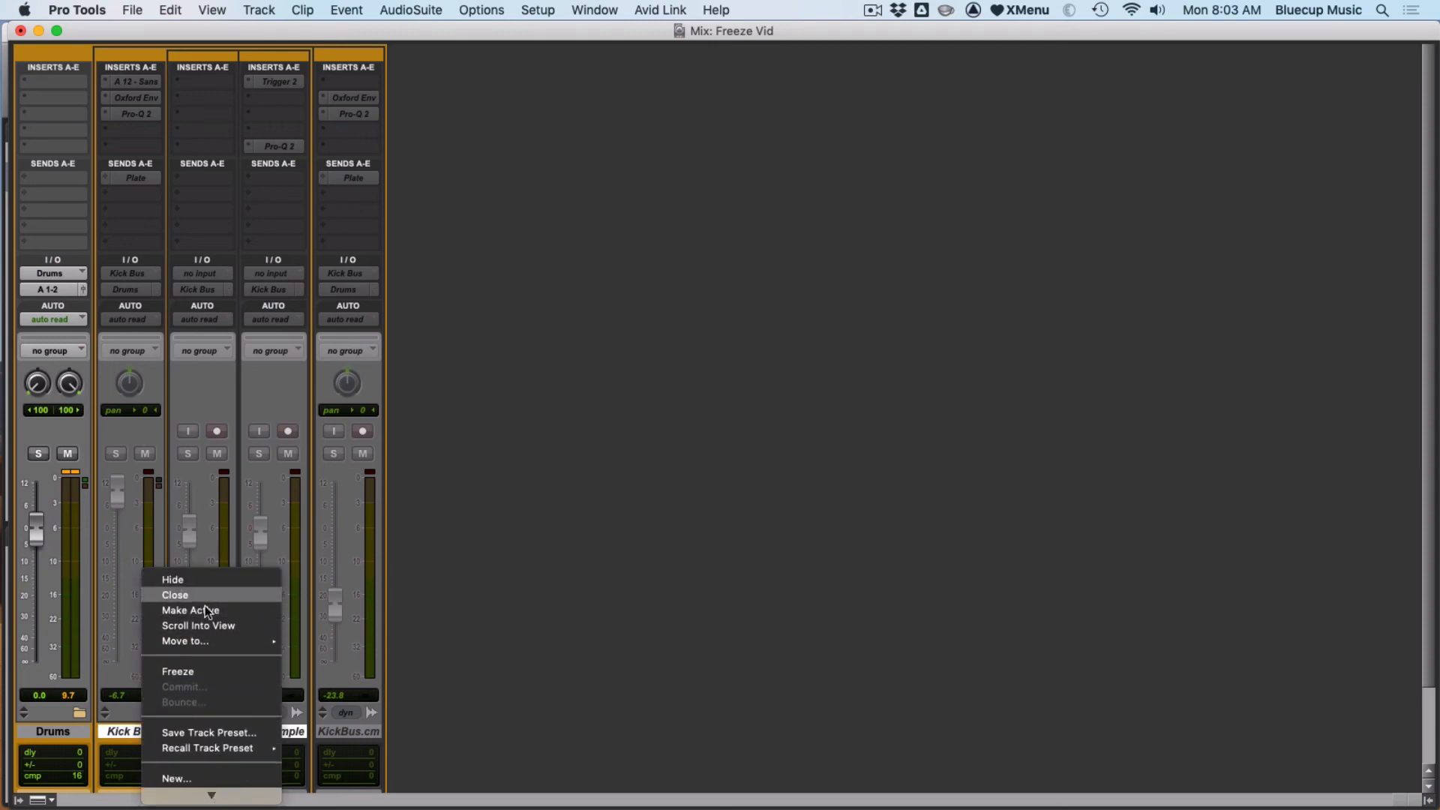
click(205, 611)
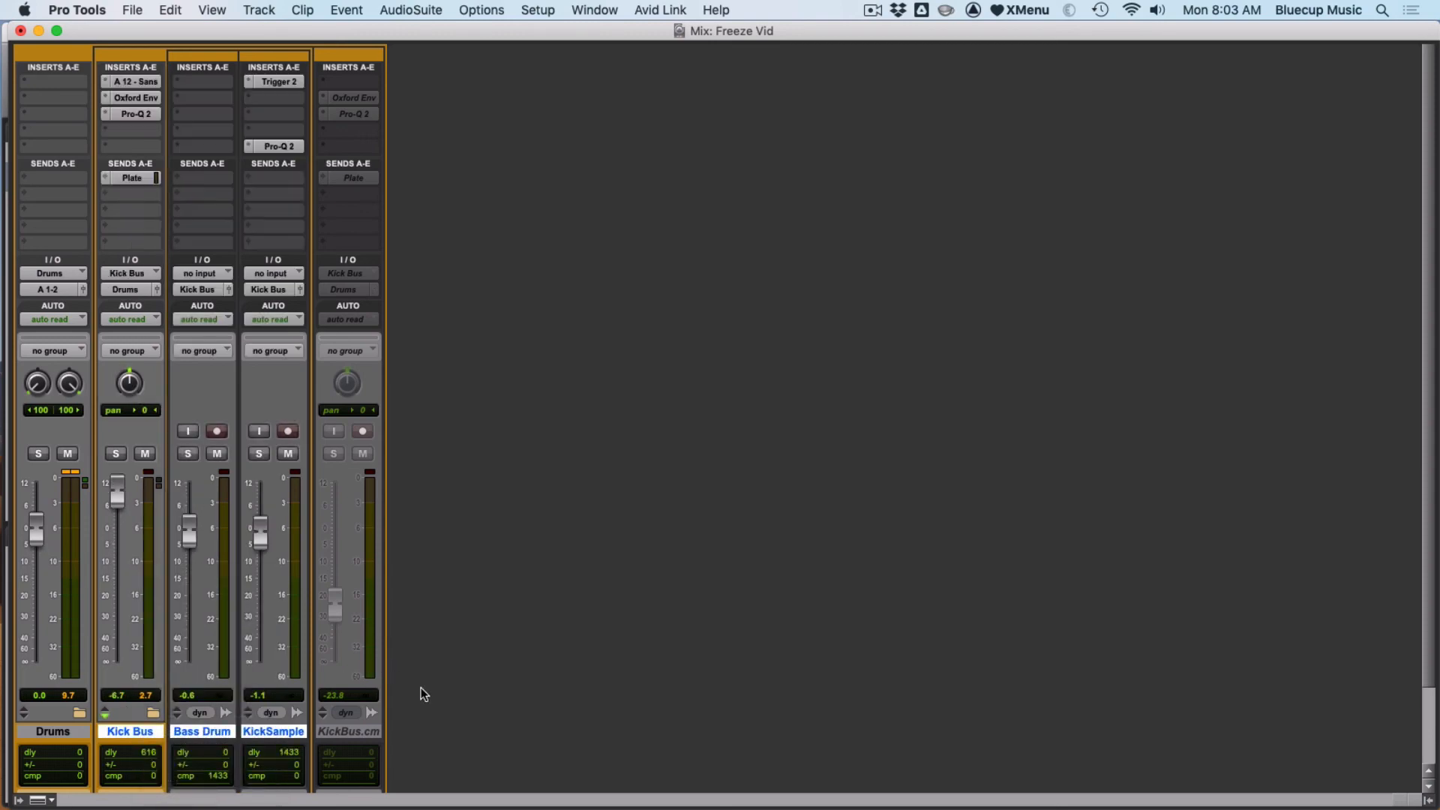
- Hide the inactive KickBus.cm track
right_click(359, 731)
click(413, 738)
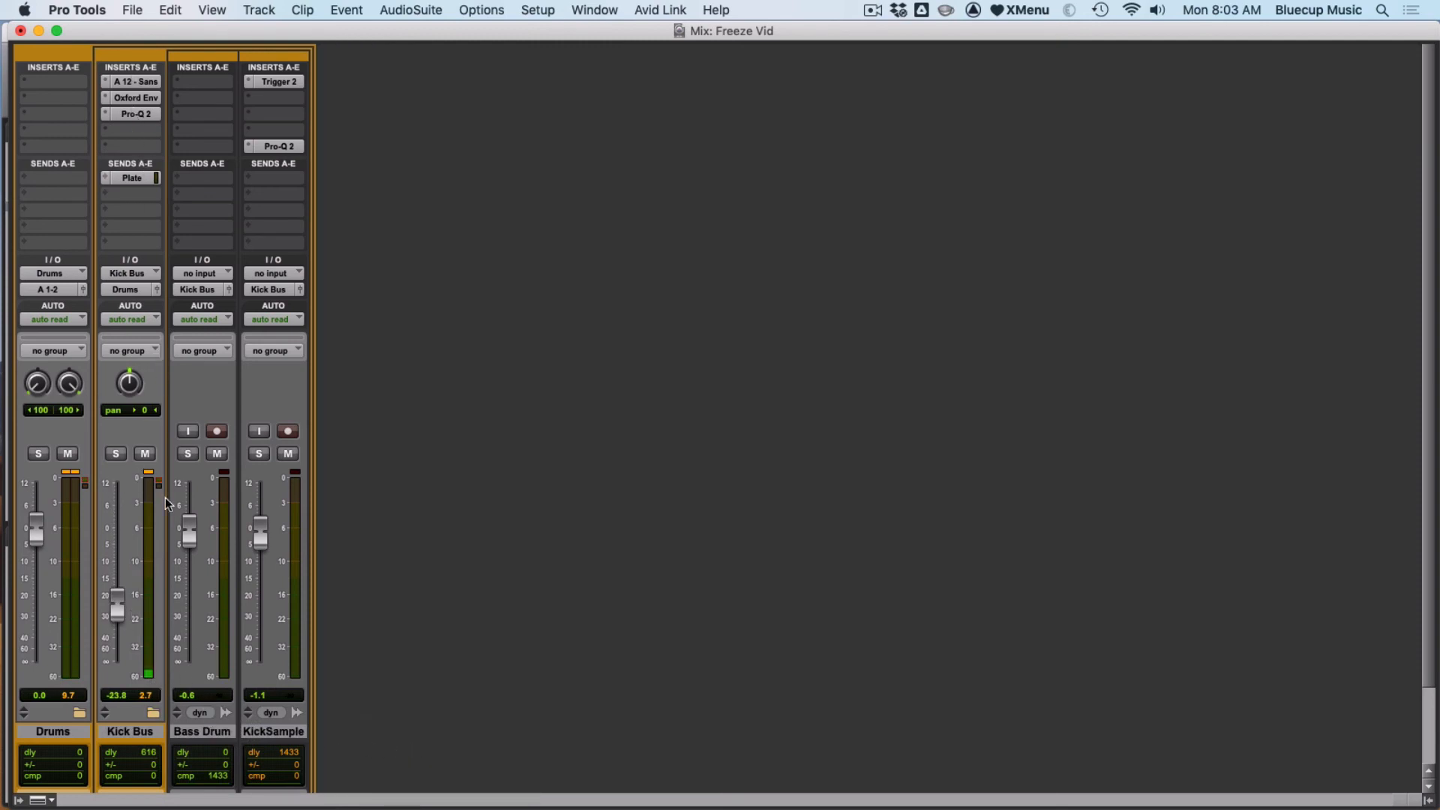
- Open the Track Bounce dialog for the Kick Bus track to review its options, and cancel it
scroll(210, 563, down, 3)
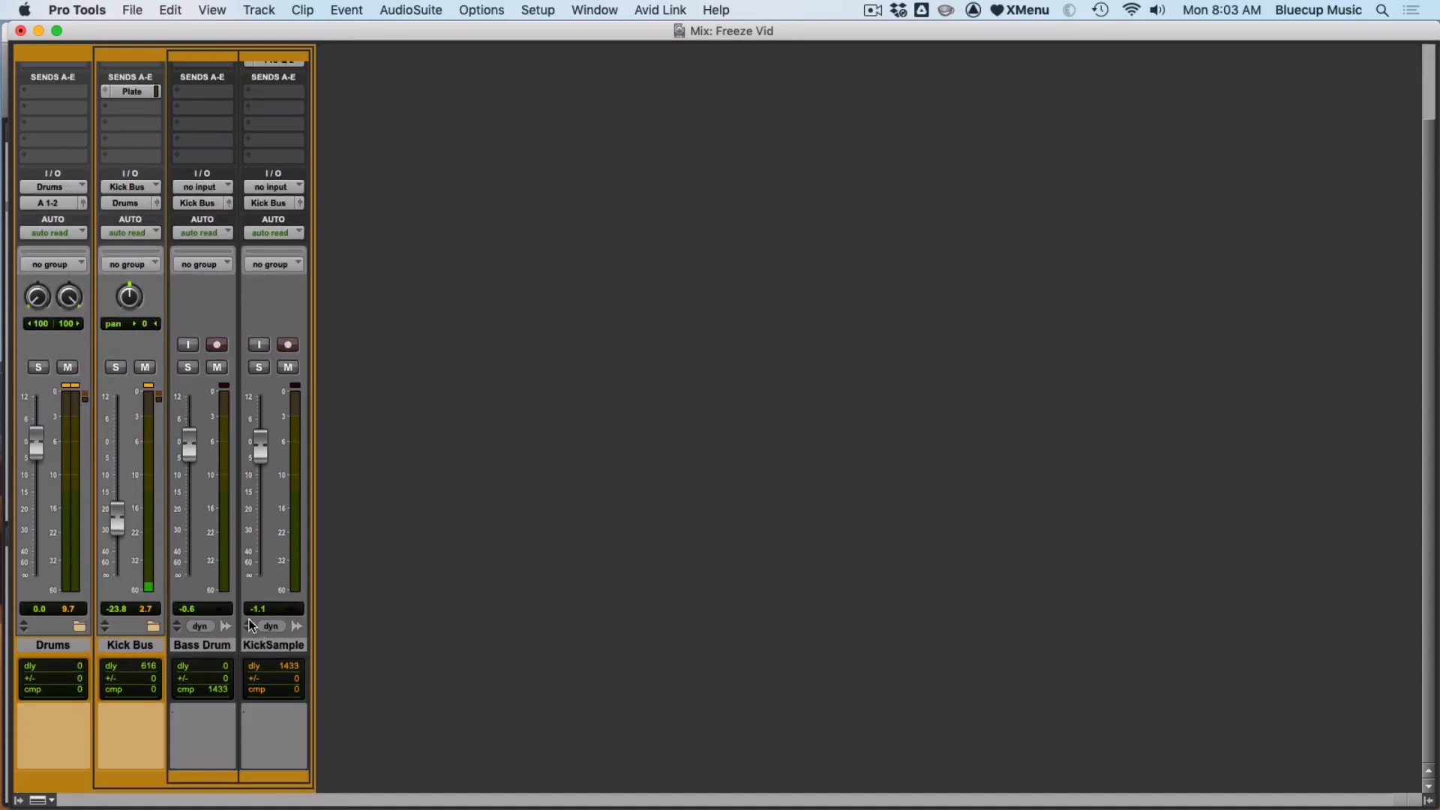
right_click(142, 645)
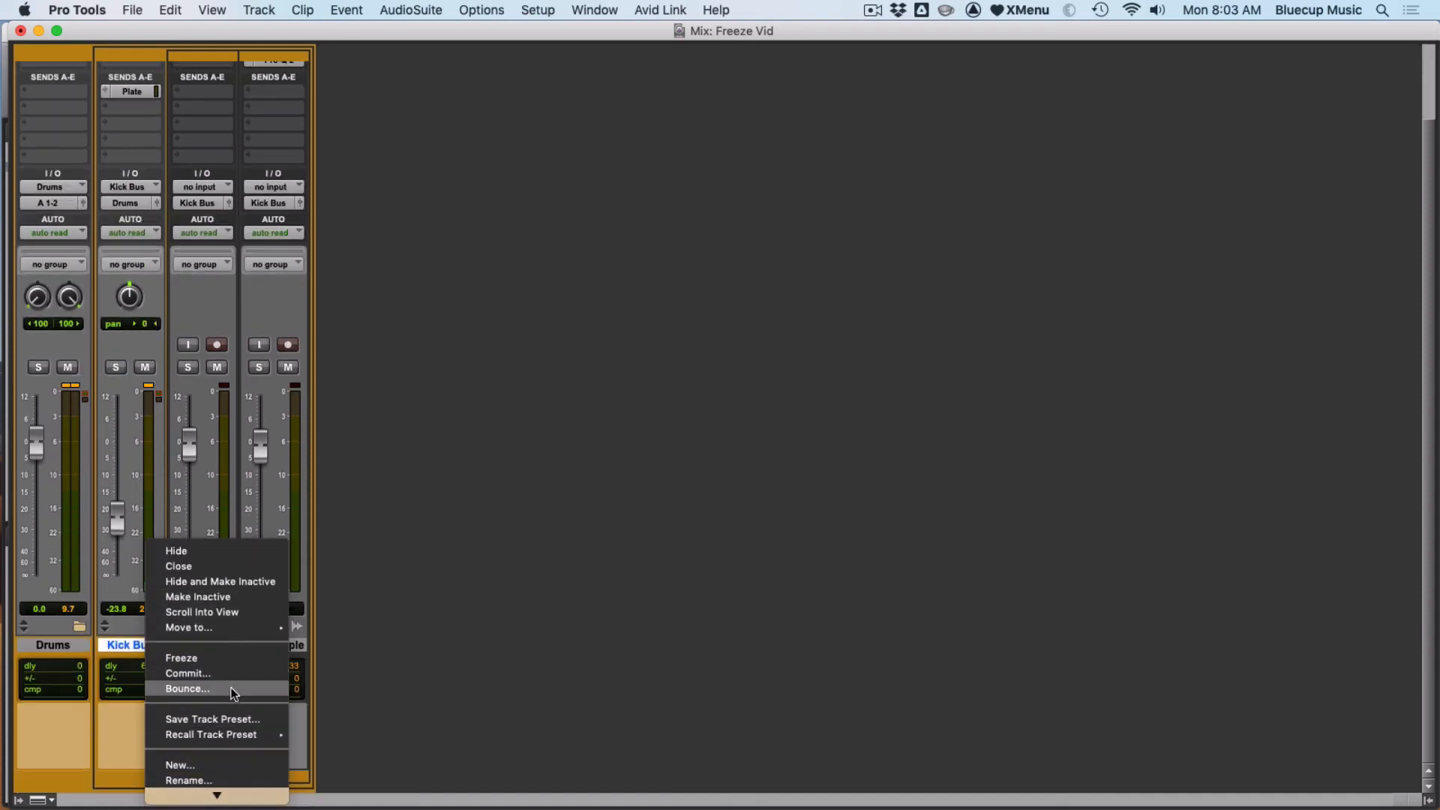
click(232, 689)
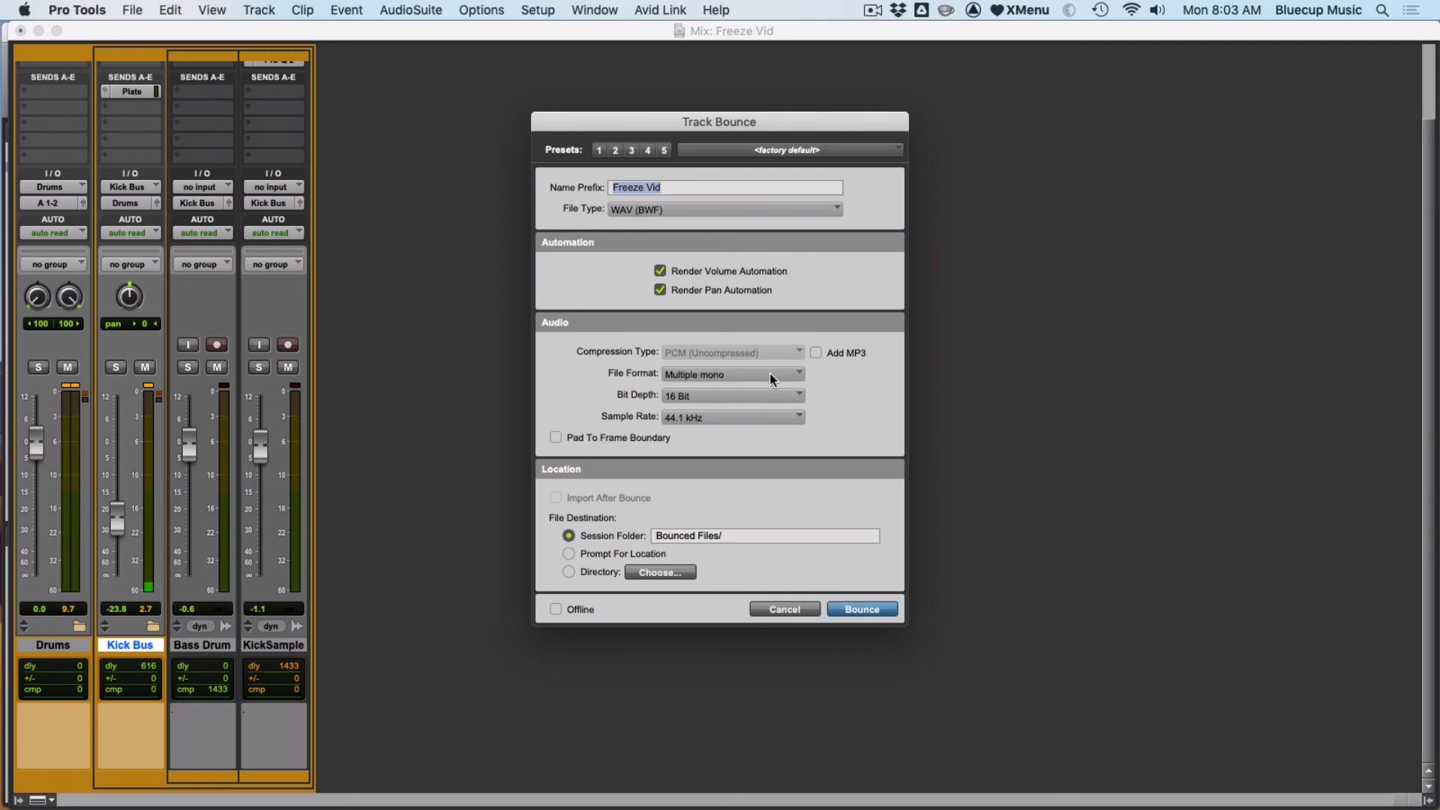
click(794, 612)
scroll(305, 326, up, 3)
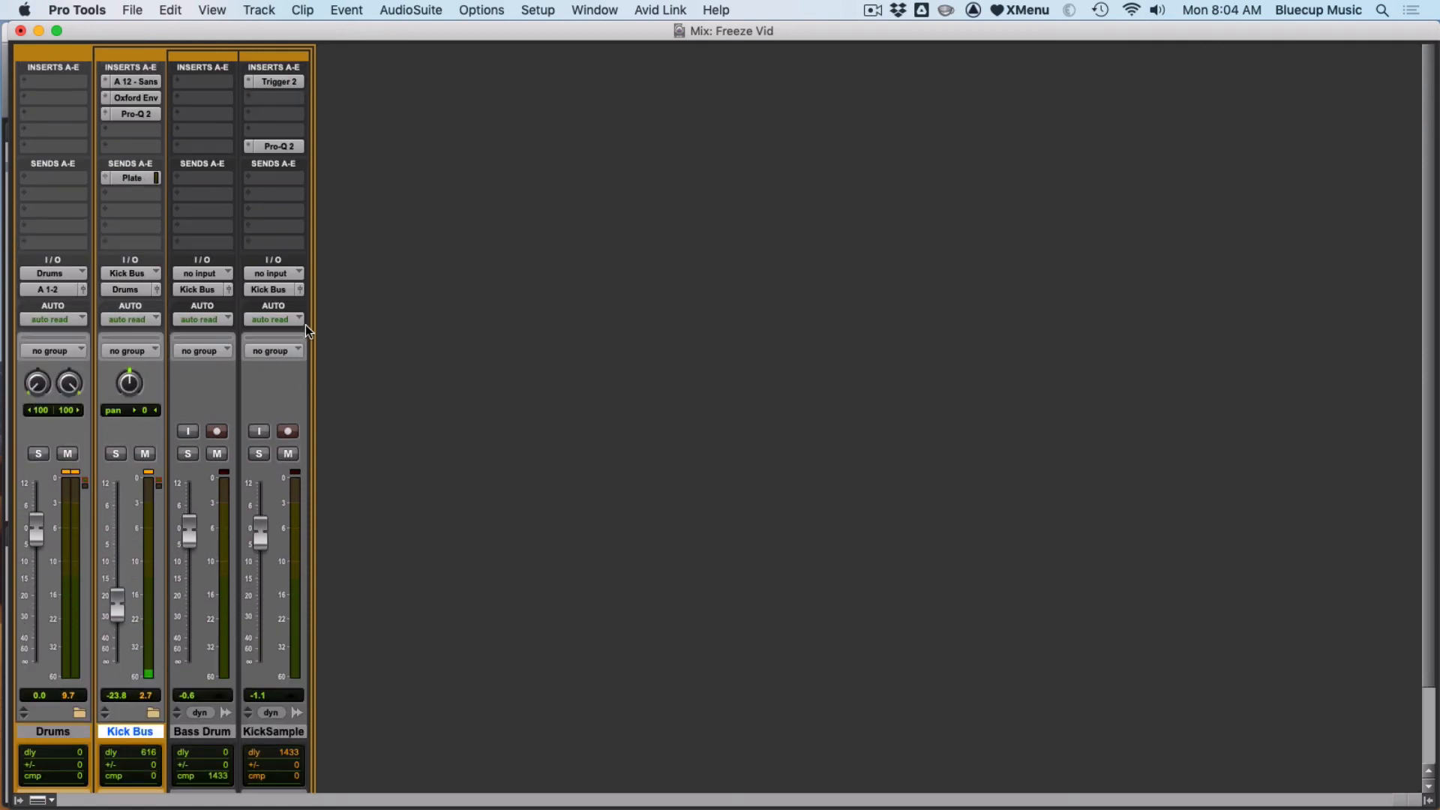